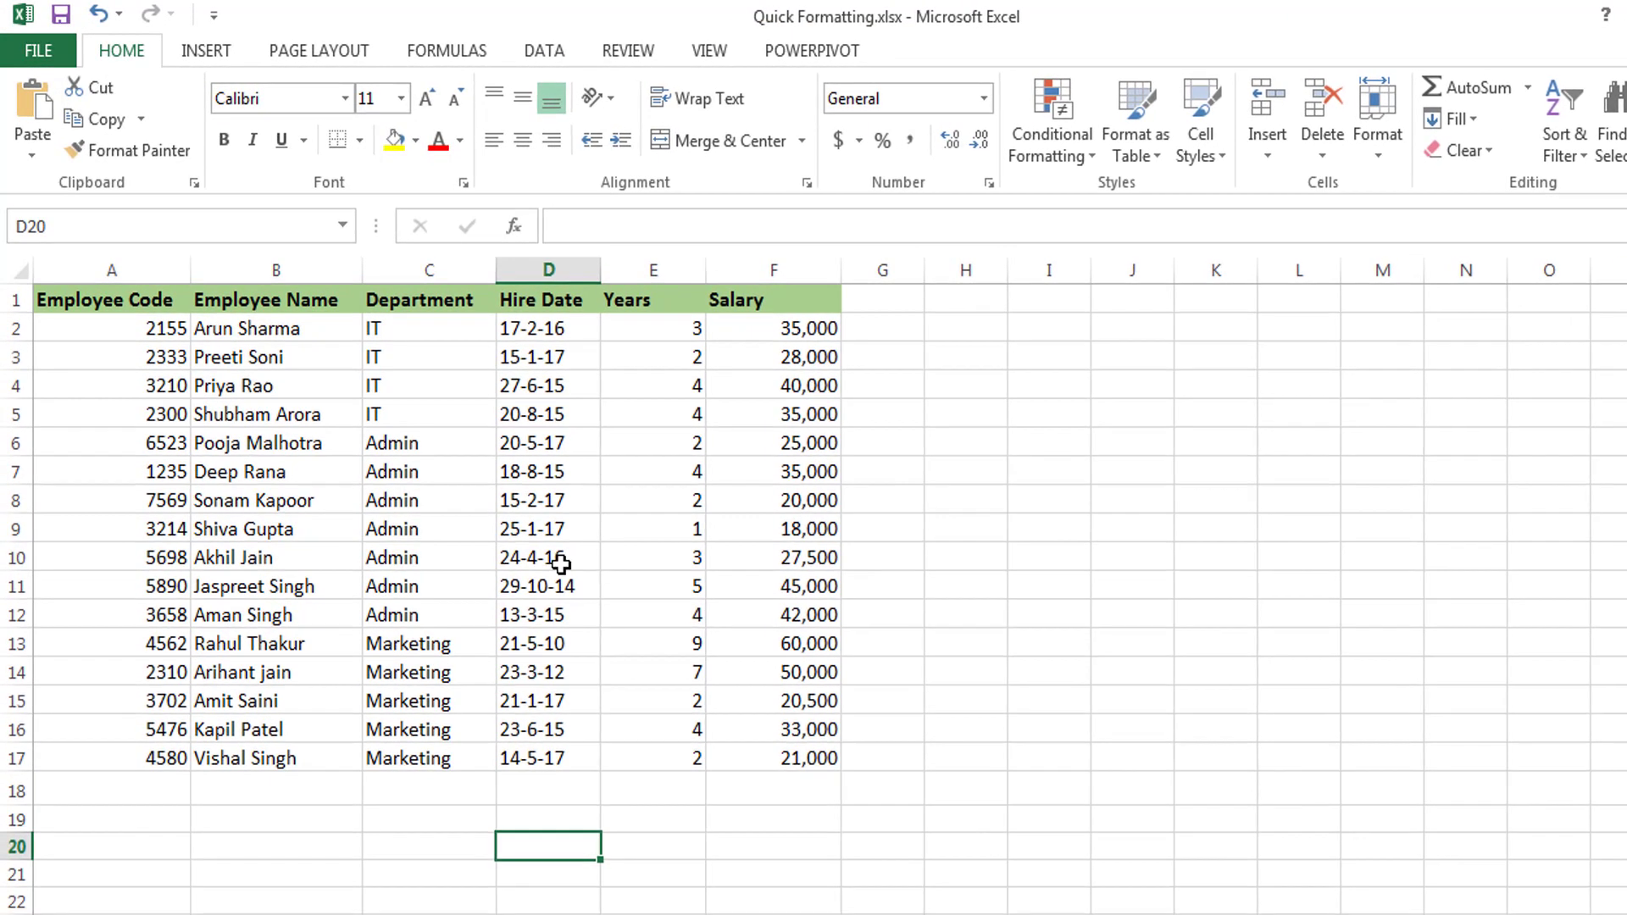
- Select the employee records in the range A2:F10, and clear the selection by moving to an empty cell
left_click(93, 317)
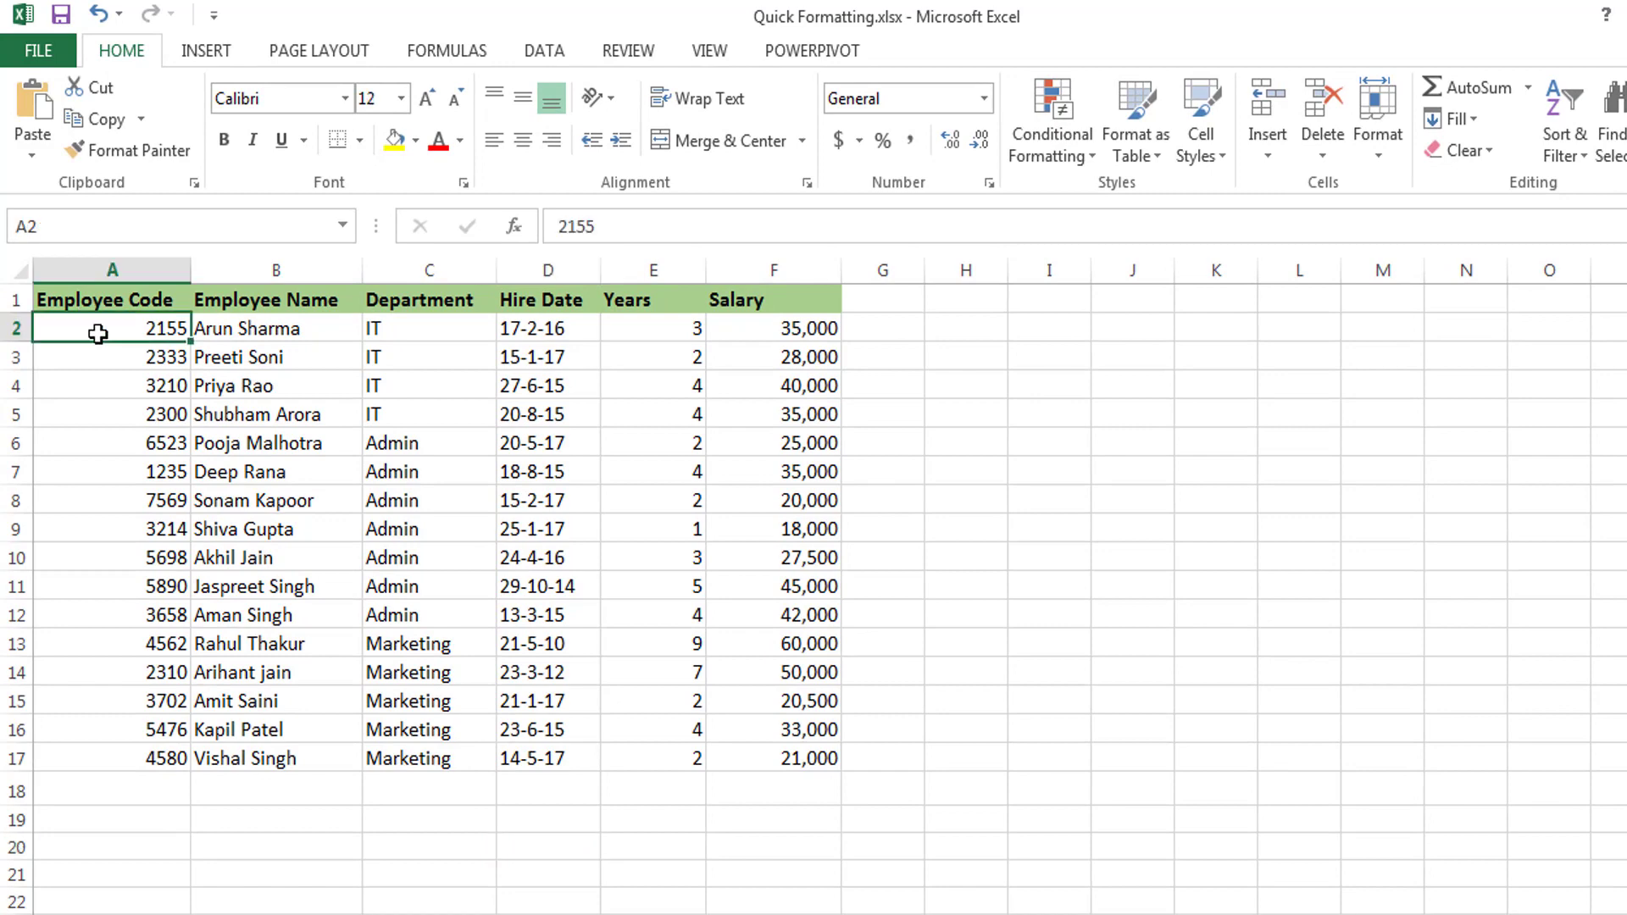
left_click(784, 553)
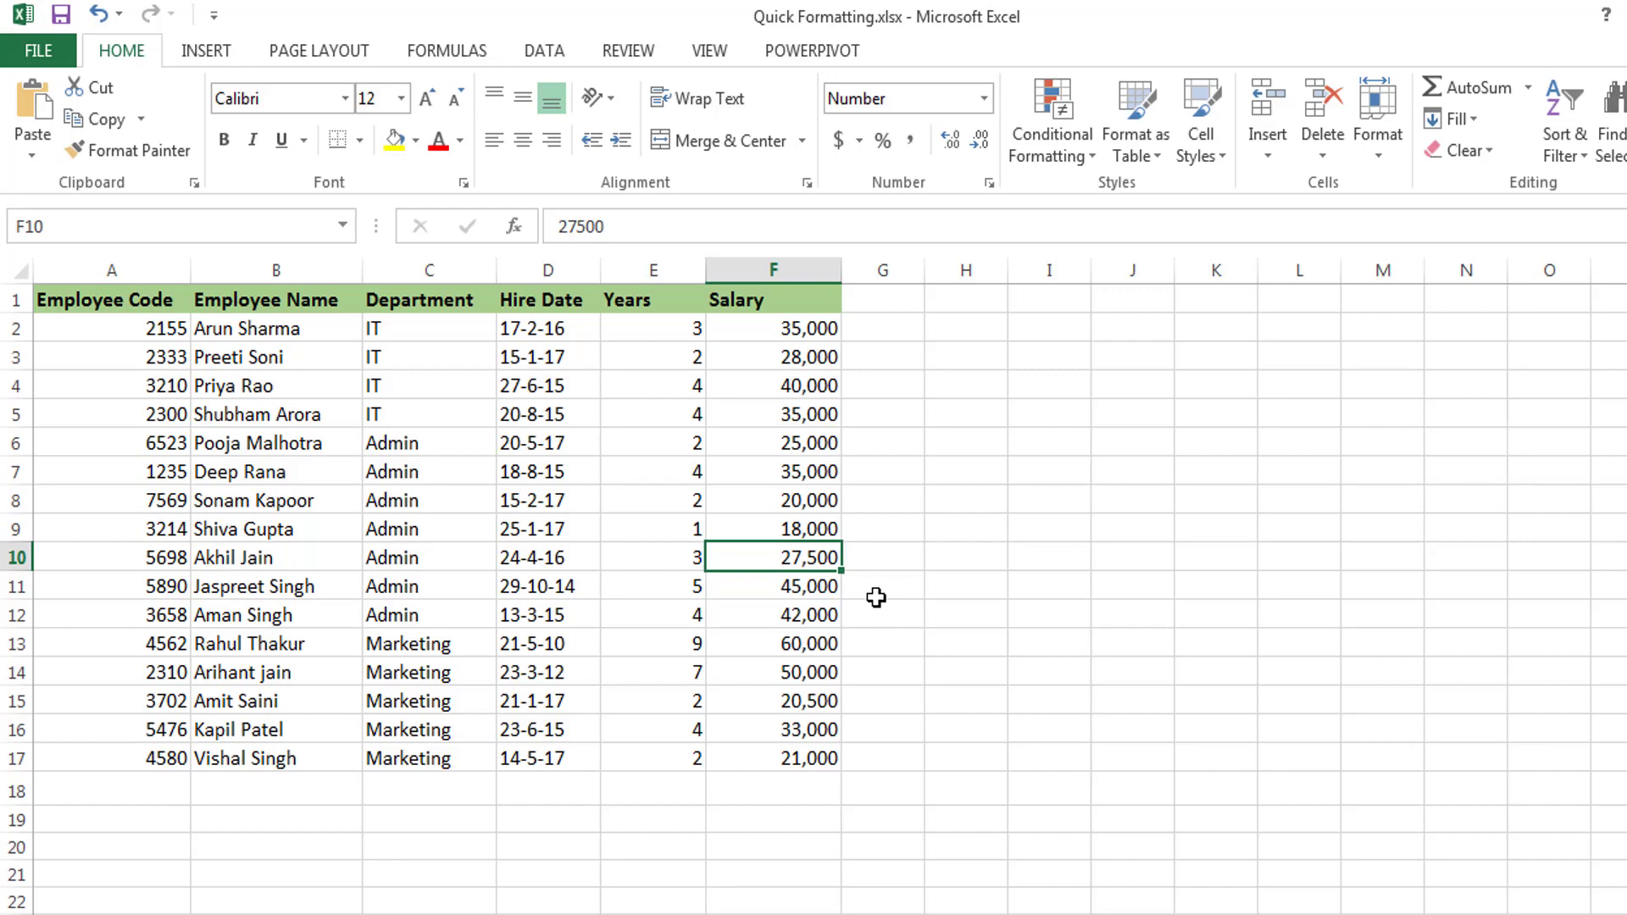
left_click(117, 323)
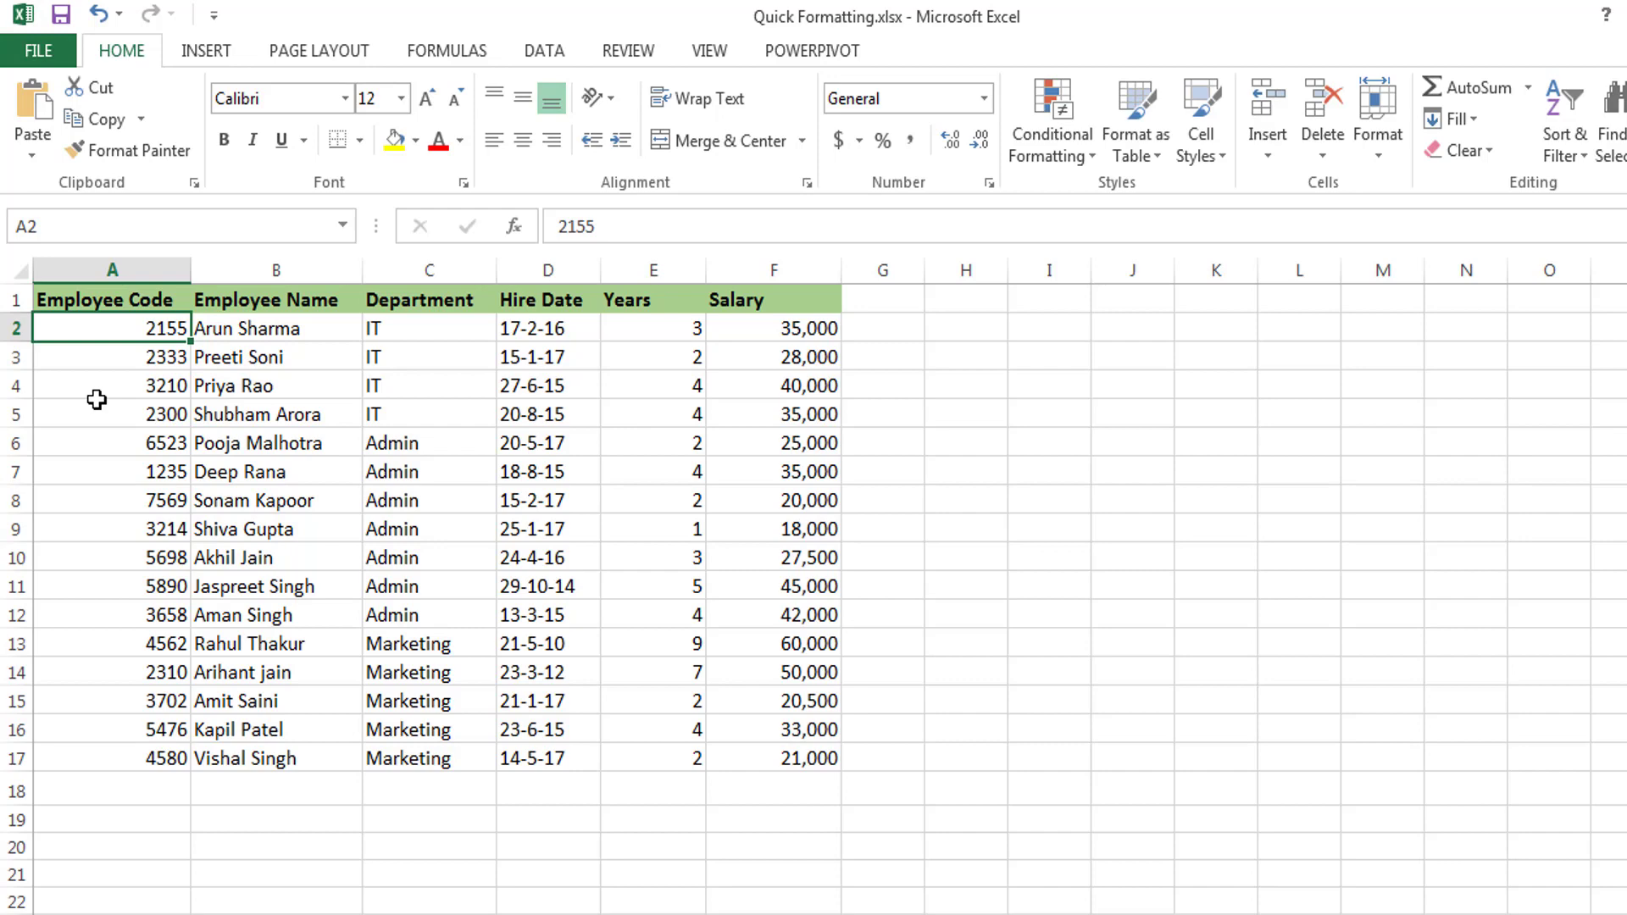
left_click(760, 563, "shift")
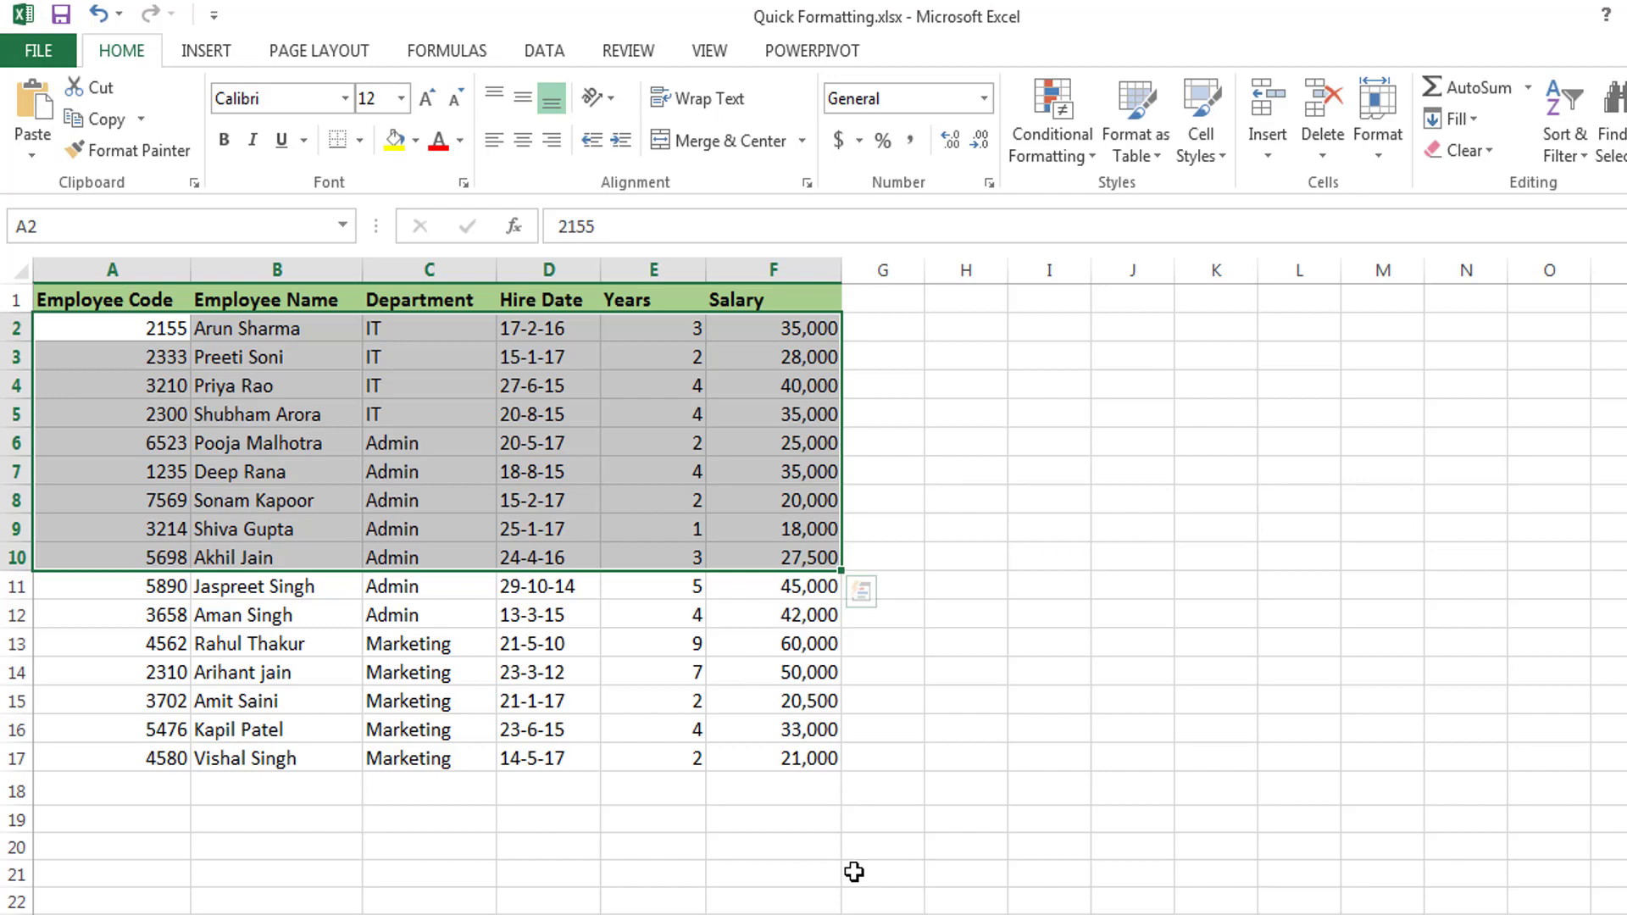
left_click(1054, 542)
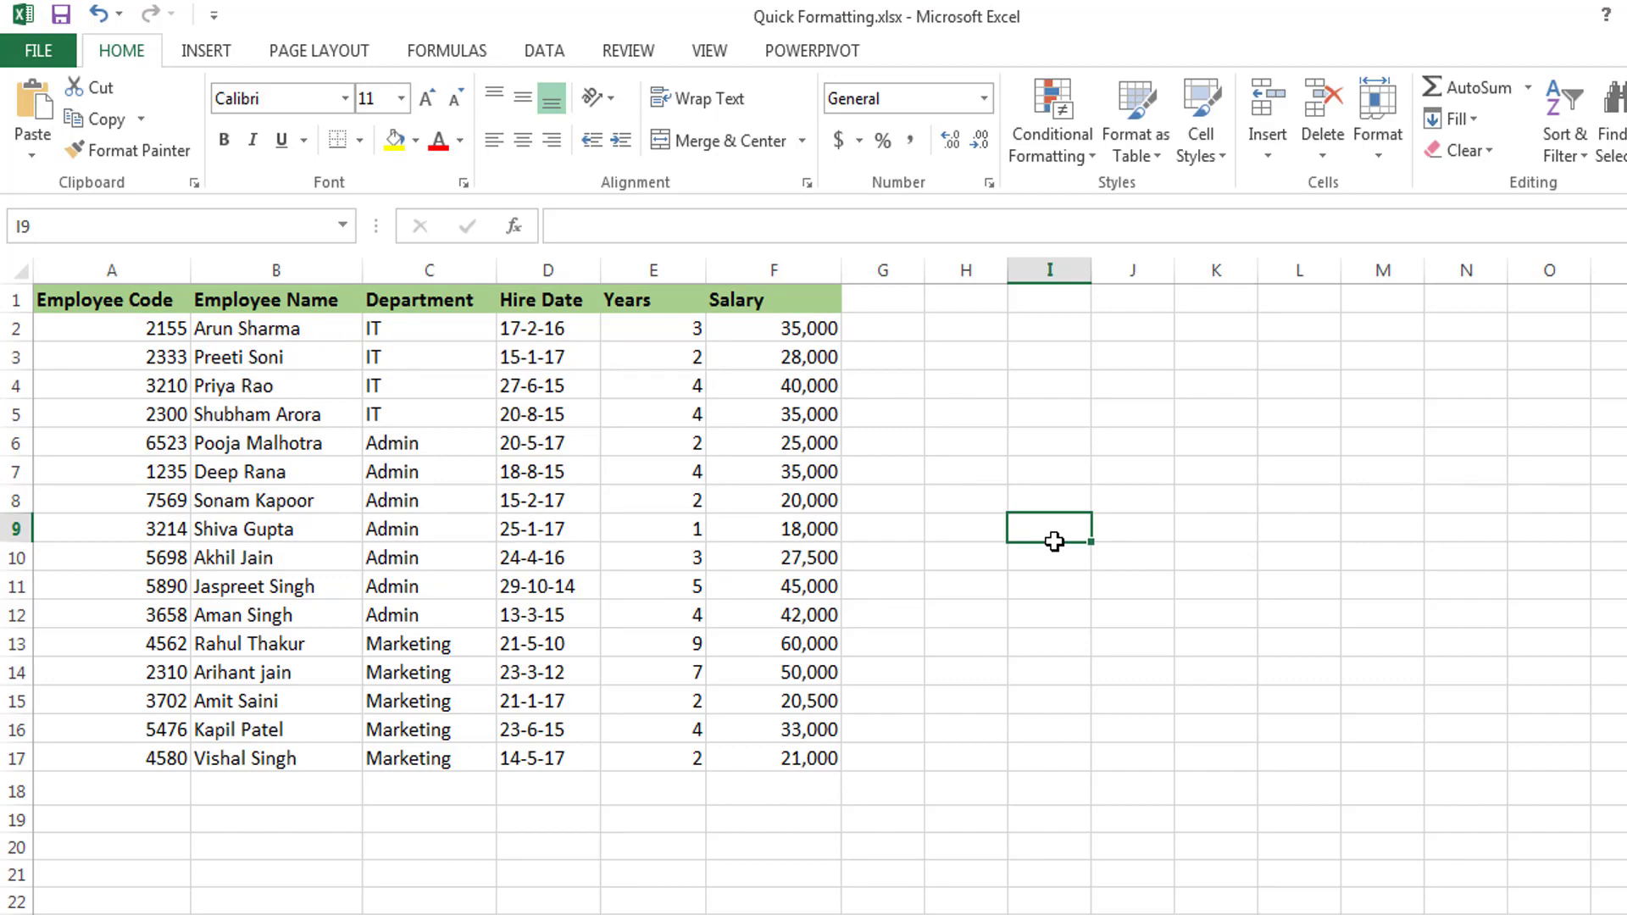
left_click(872, 839)
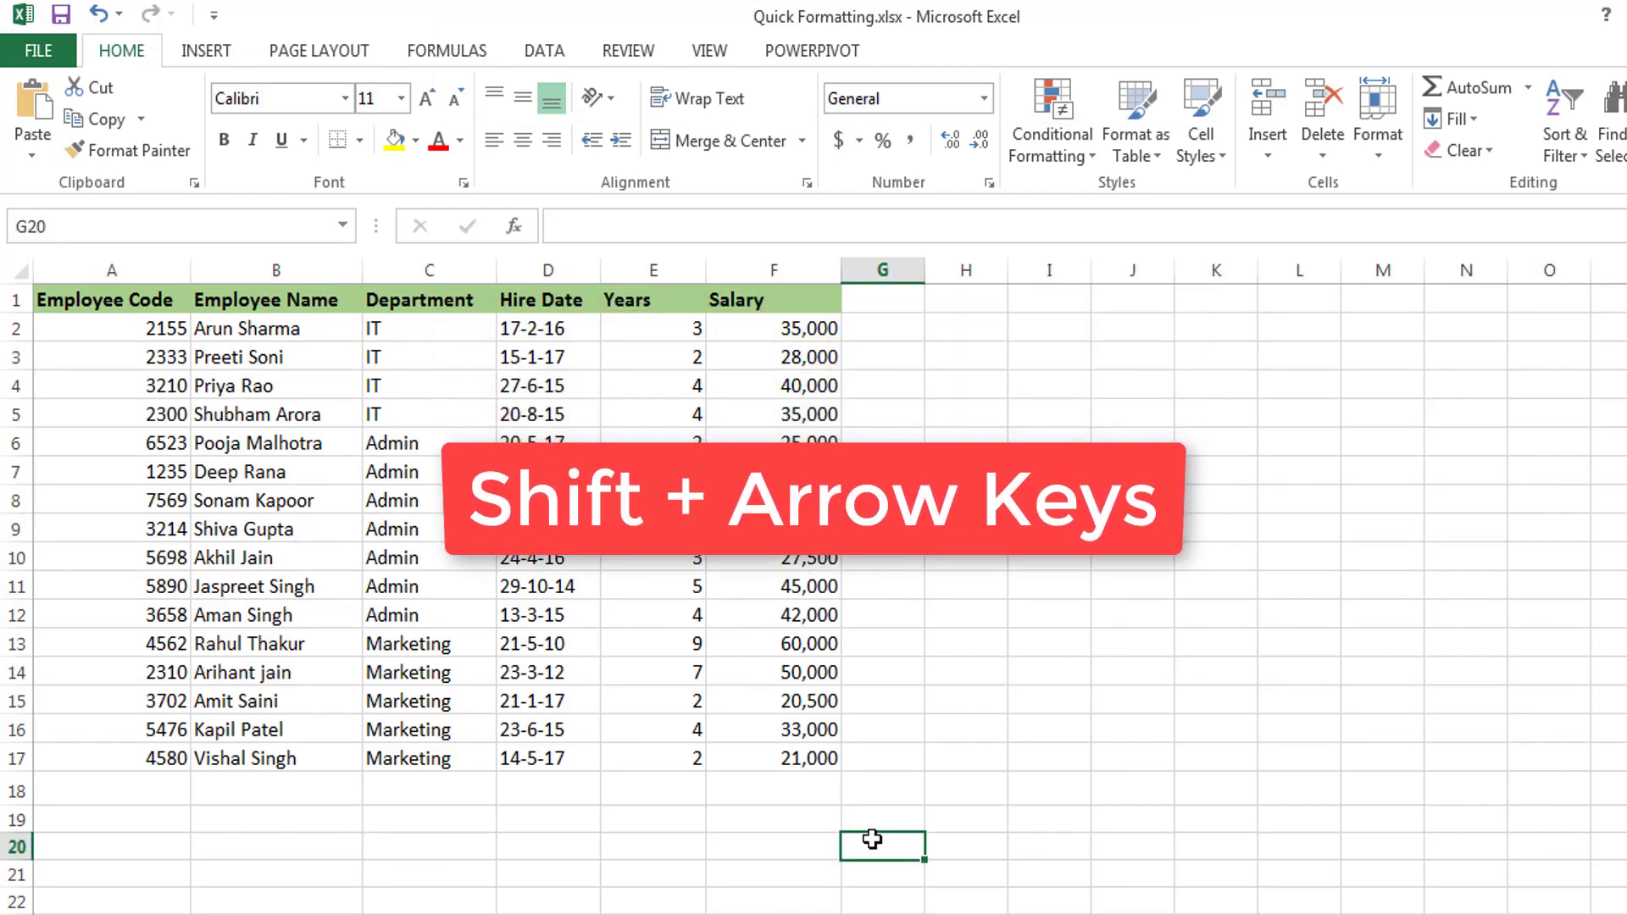
- Starting from cell A8, extend the selection one column at a time along row 8 through column N
left_click(120, 496)
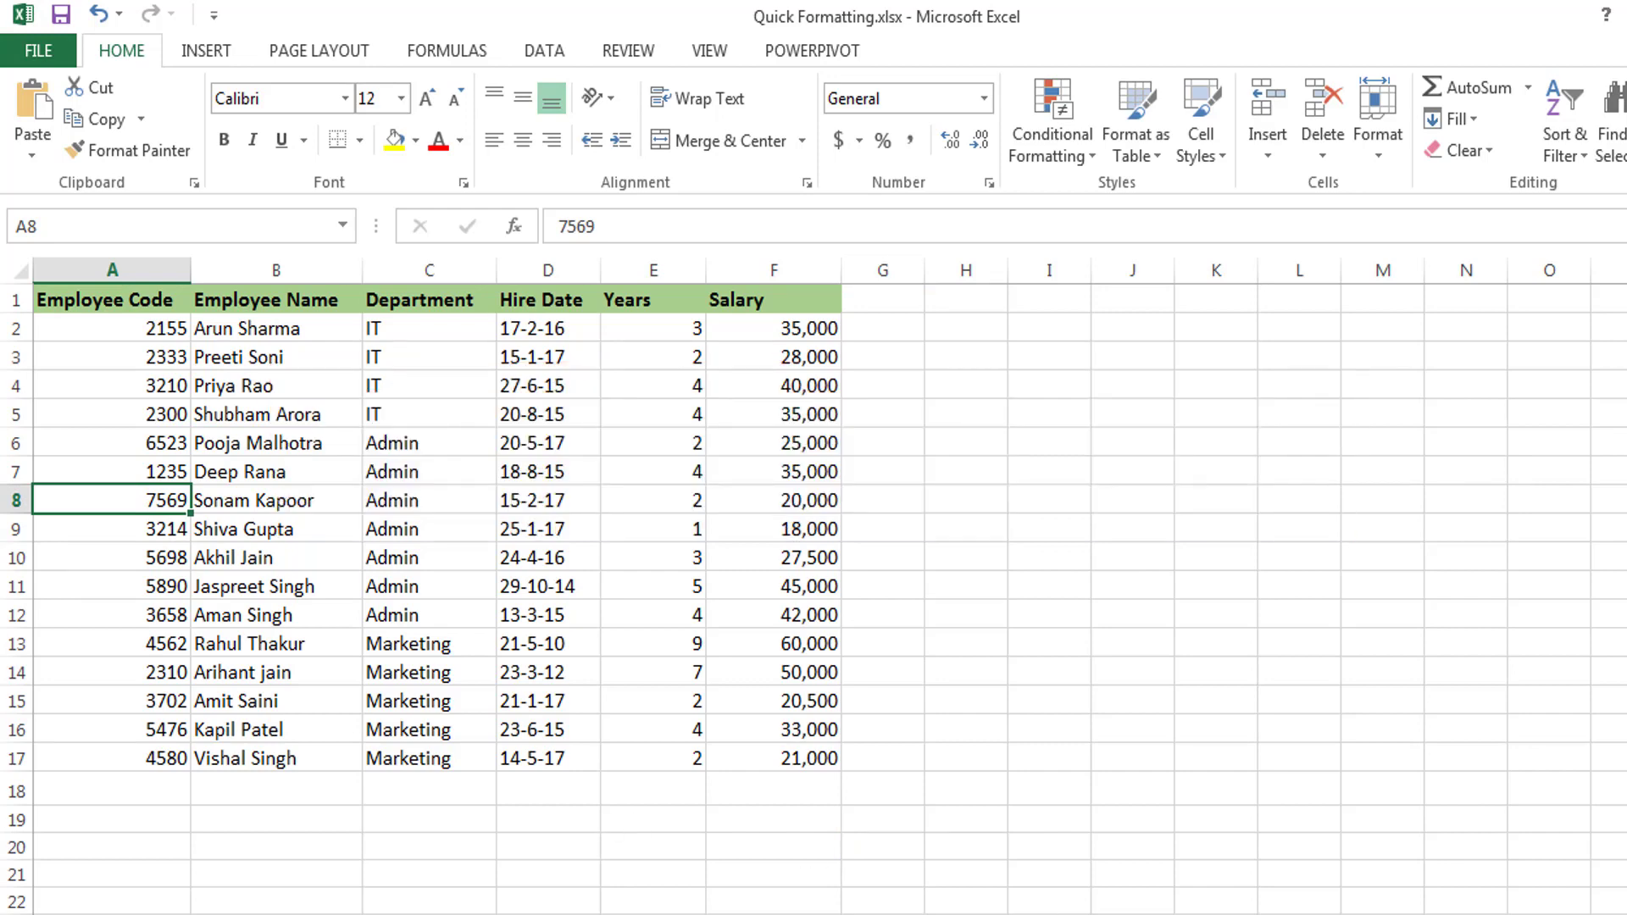
key("shift+Right")
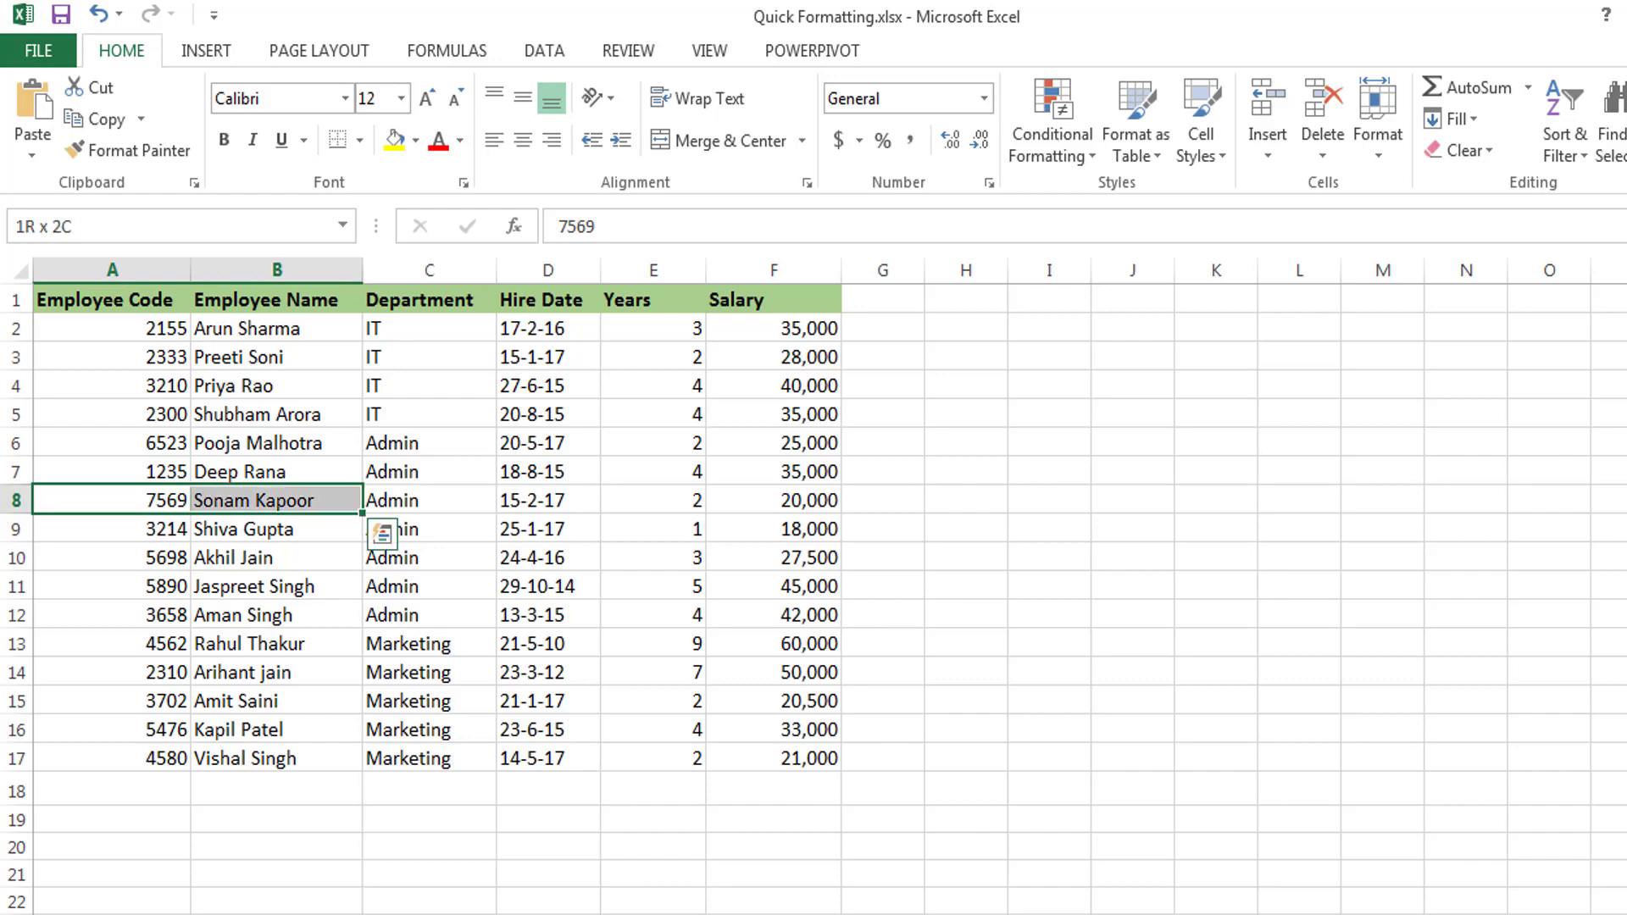
key("shift+Right")
key("shift+Right")
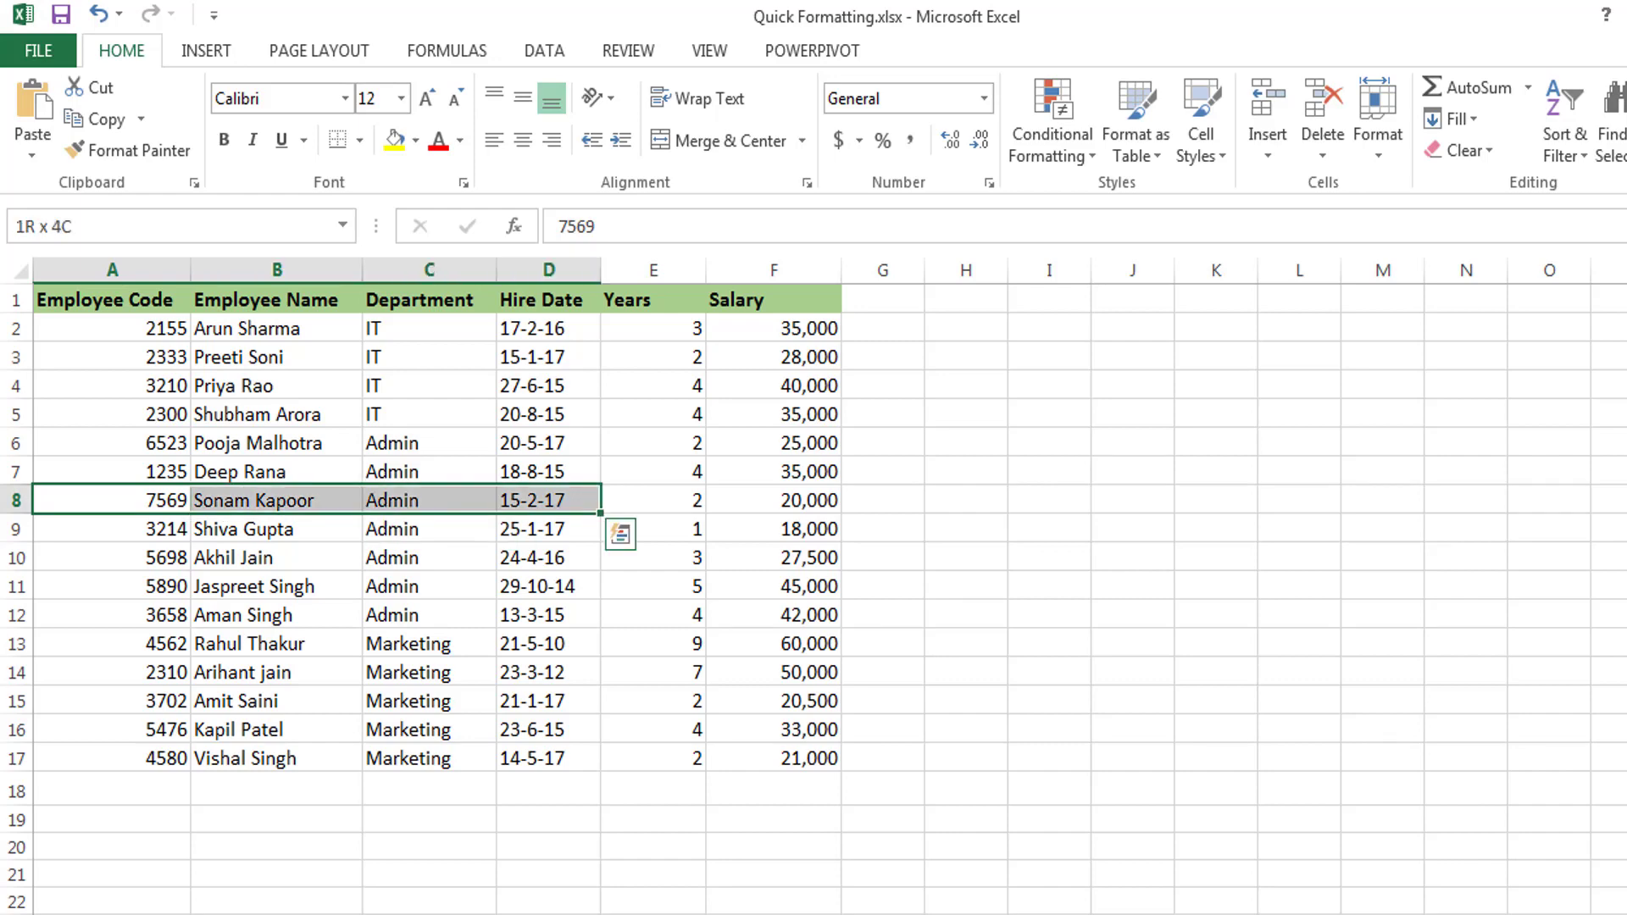
key("shift+Right")
key("shift+Right")
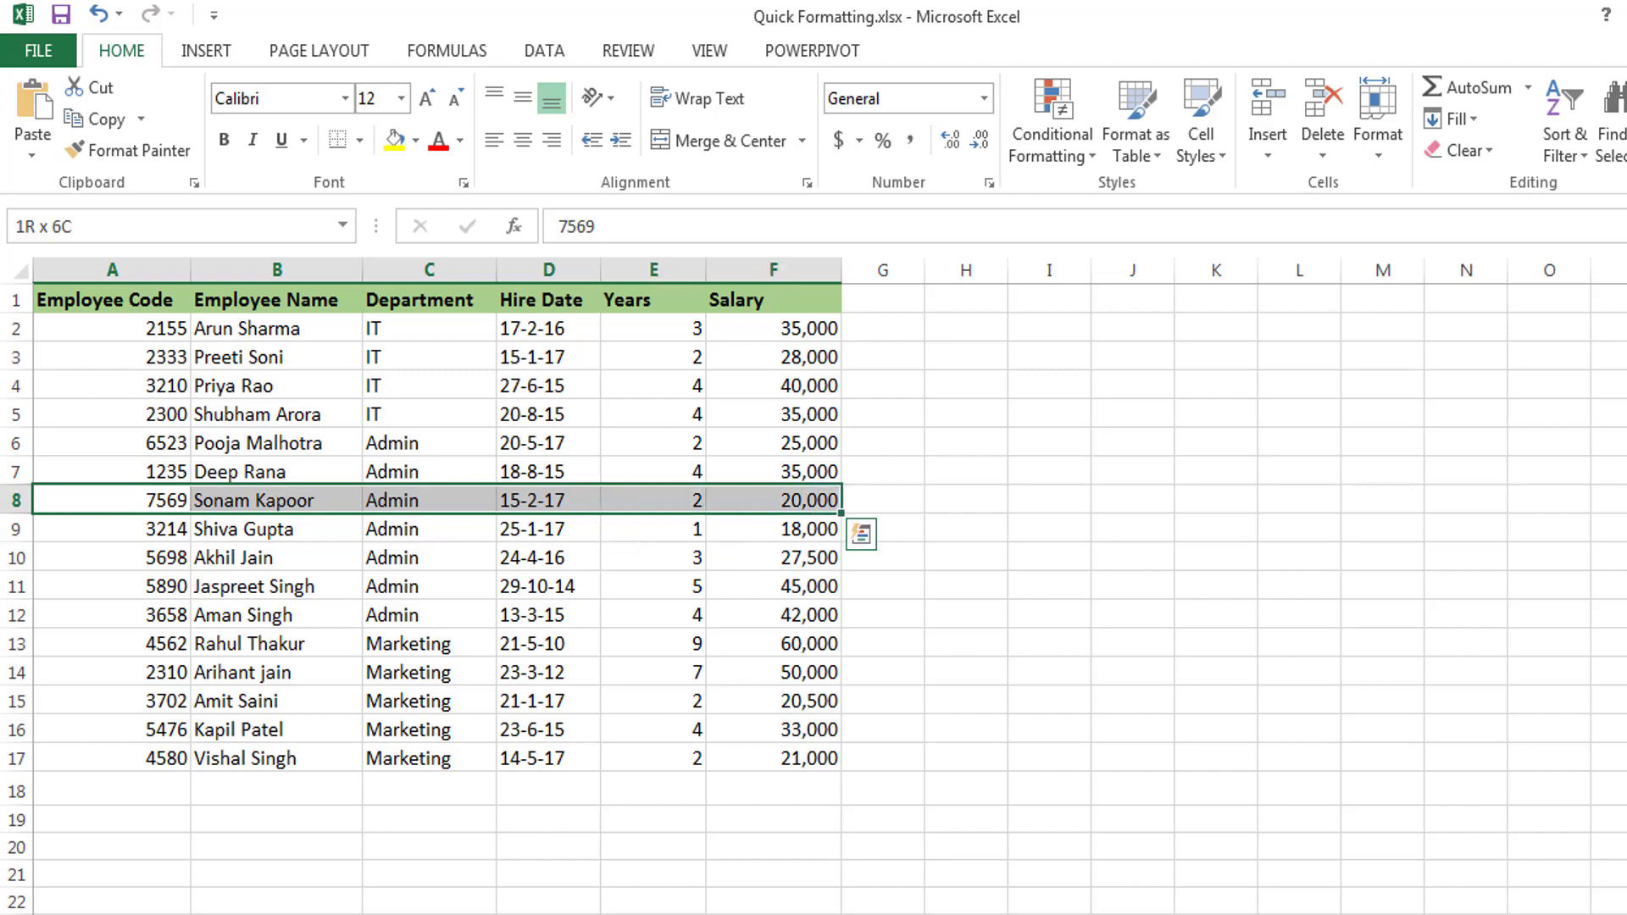
key("shift+Right")
key("shift+Right")
key("shift+Right")
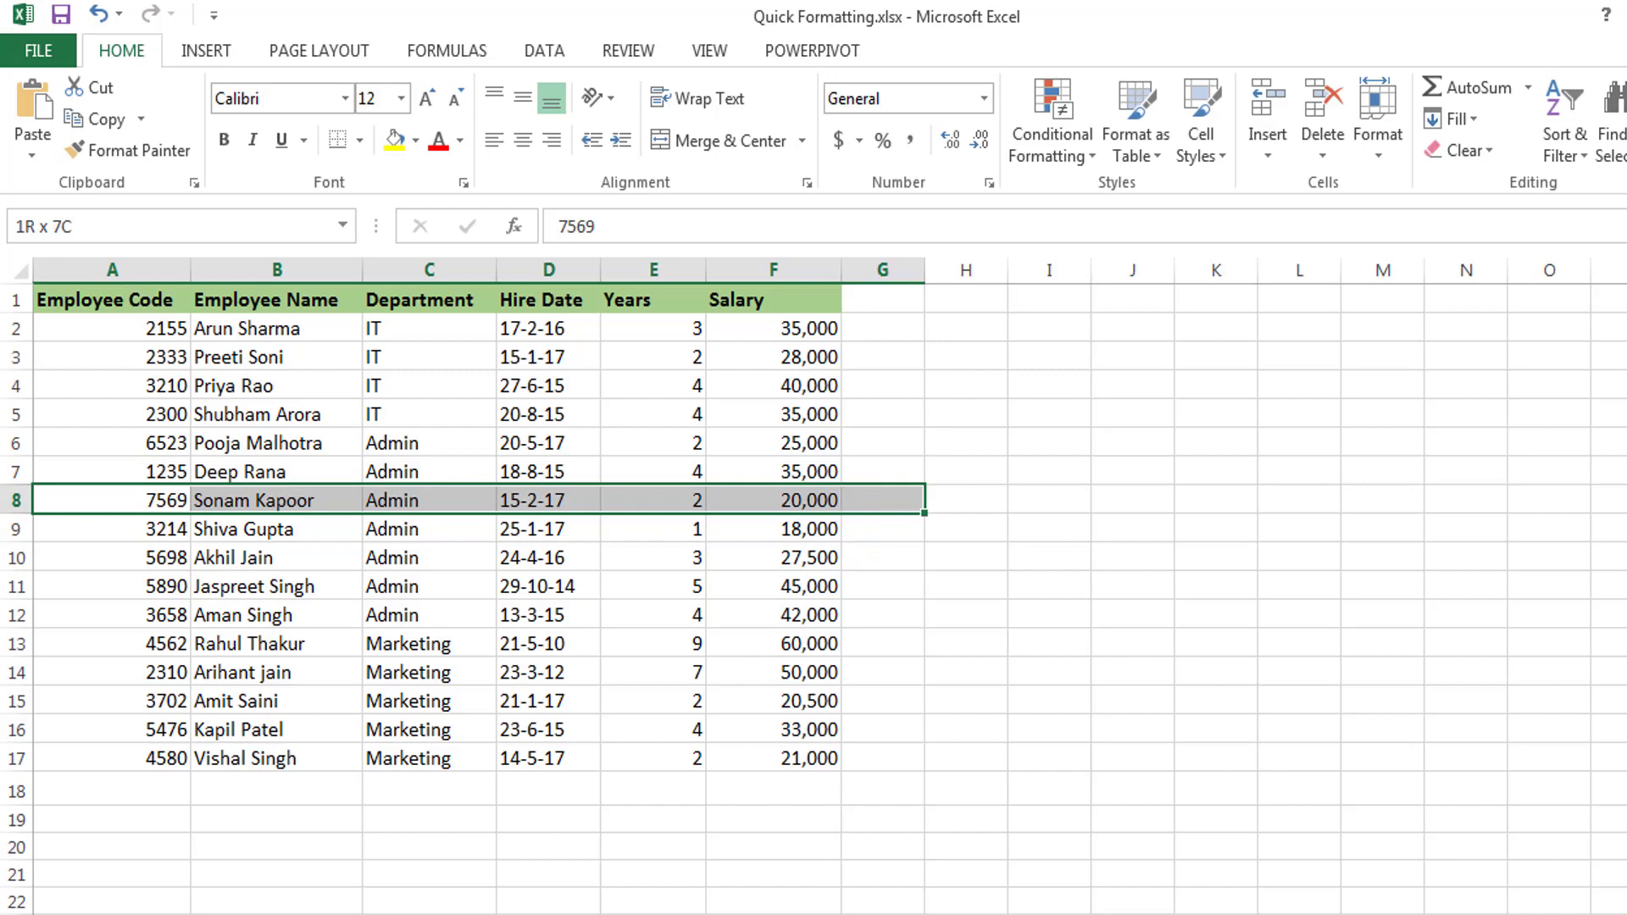
key("shift+Right")
key("shift+Right")
key("shift+Right")
key("shift+Right")
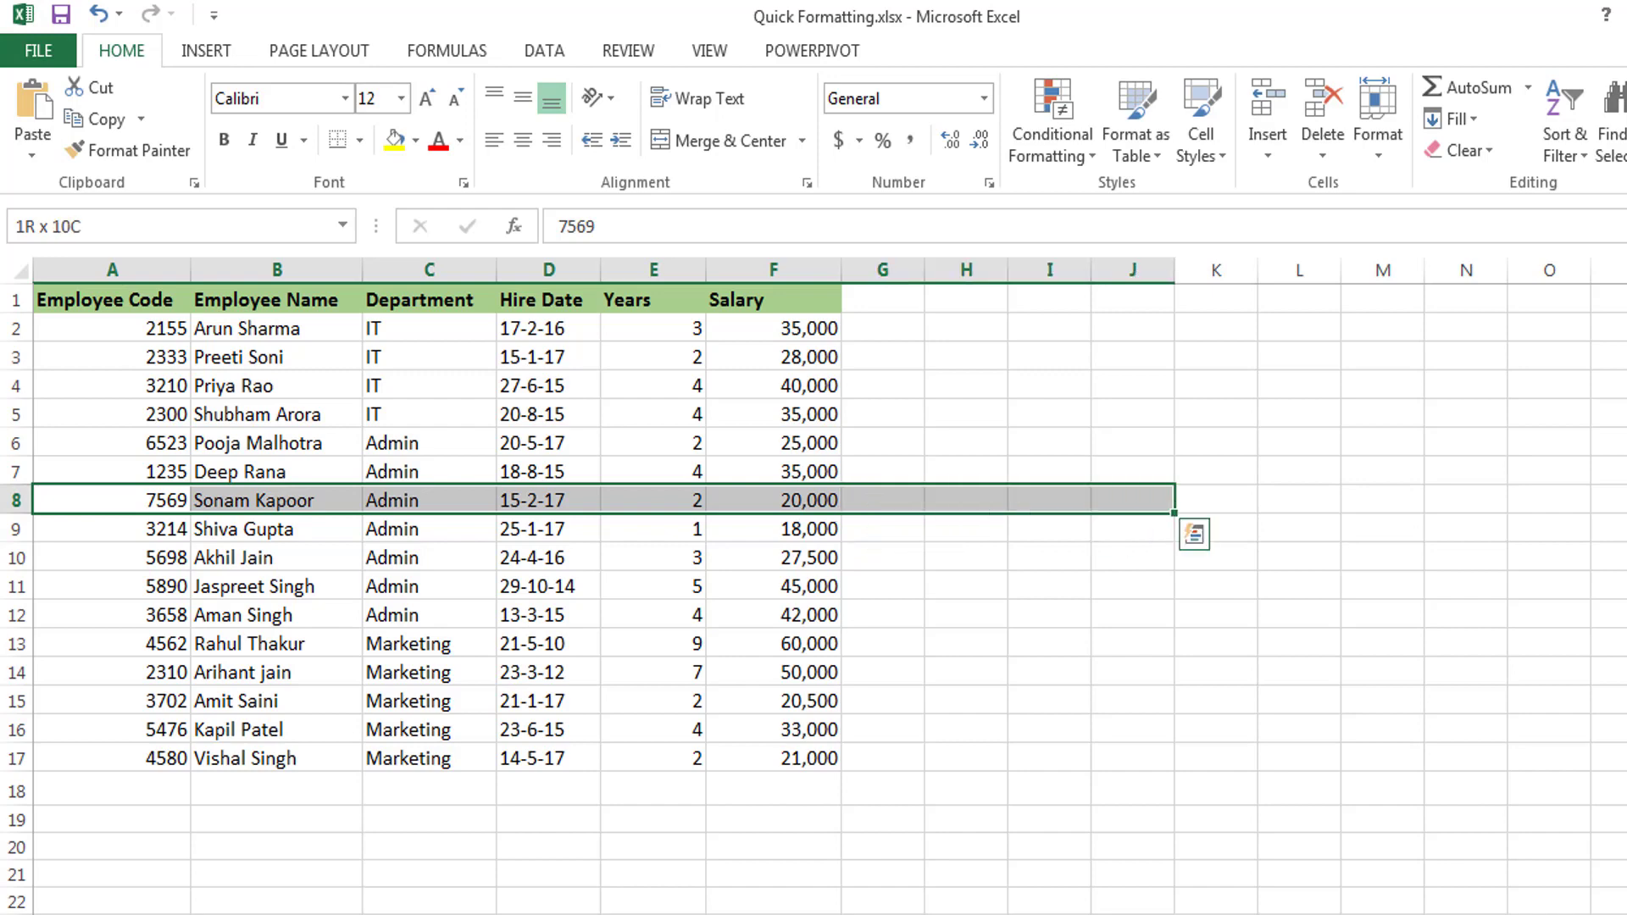
key("shift+Right")
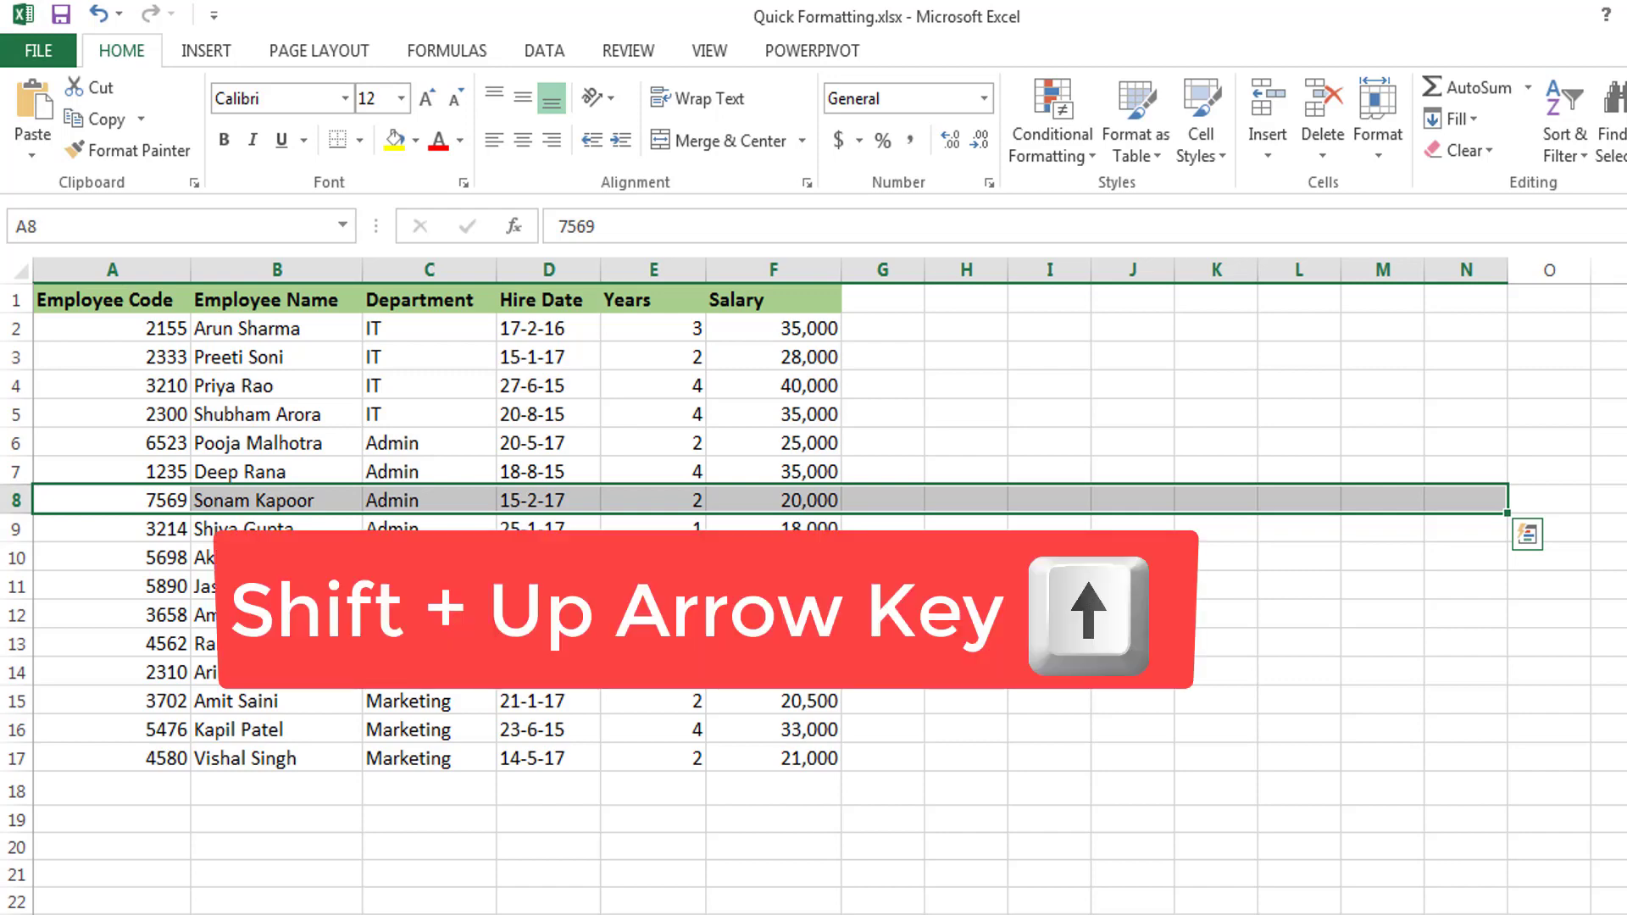
- Extend the row 8 selection upward to row 2 so that it covers A2:N8
key("shift+Up")
key("shift+Up")
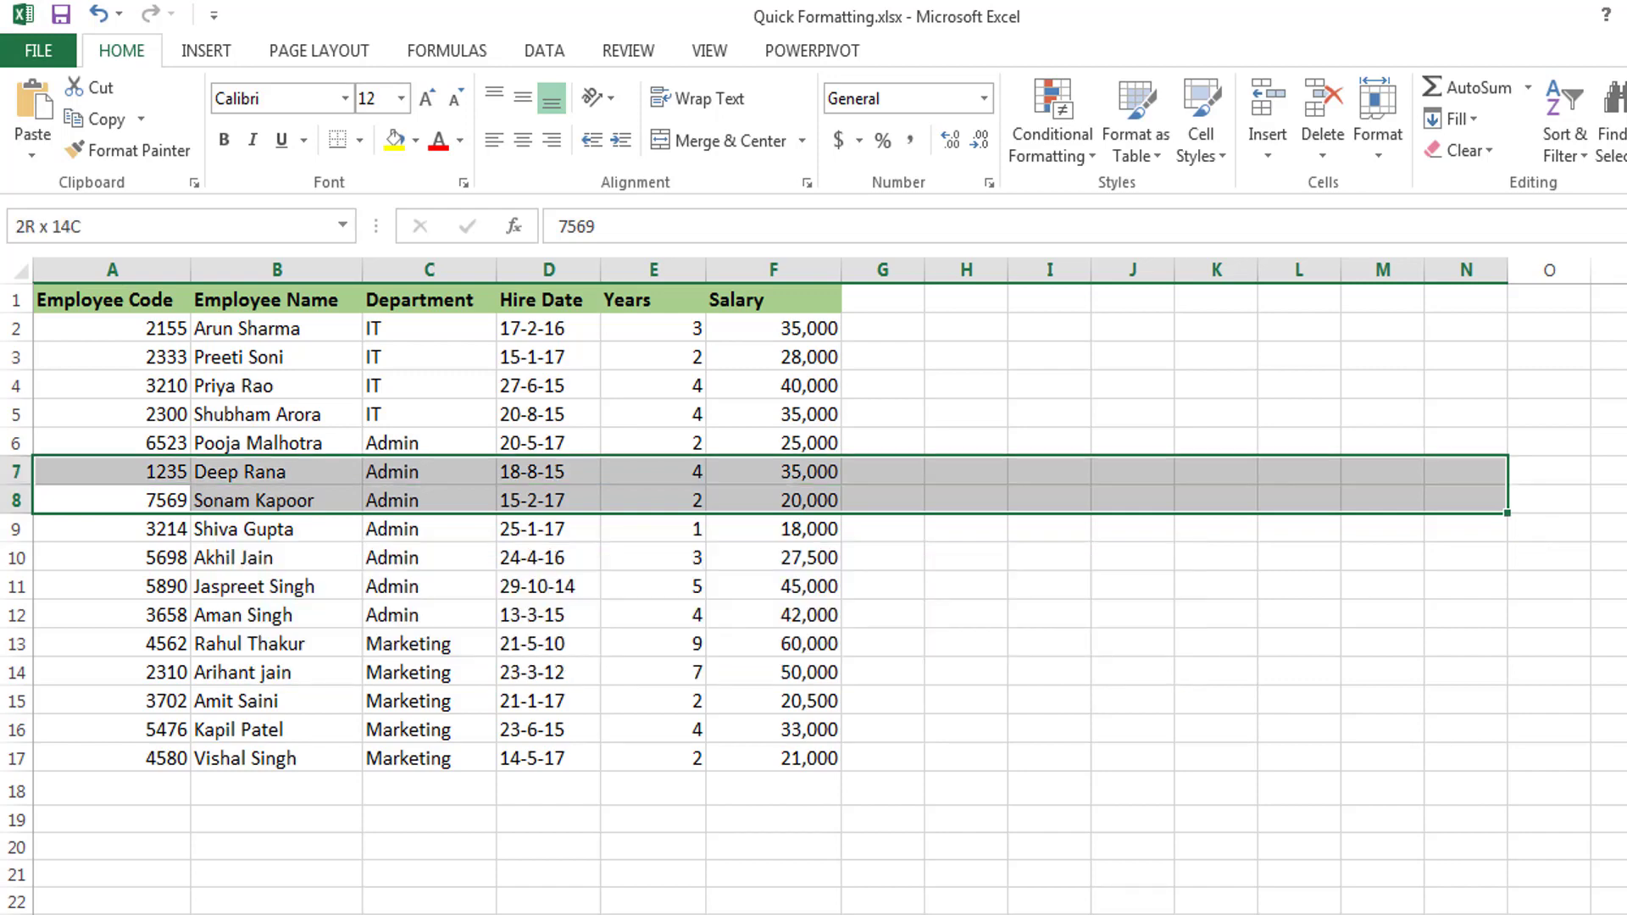
key("shift+Up")
key("shift+Up")
key("shift+Up")
key("shift+Up")
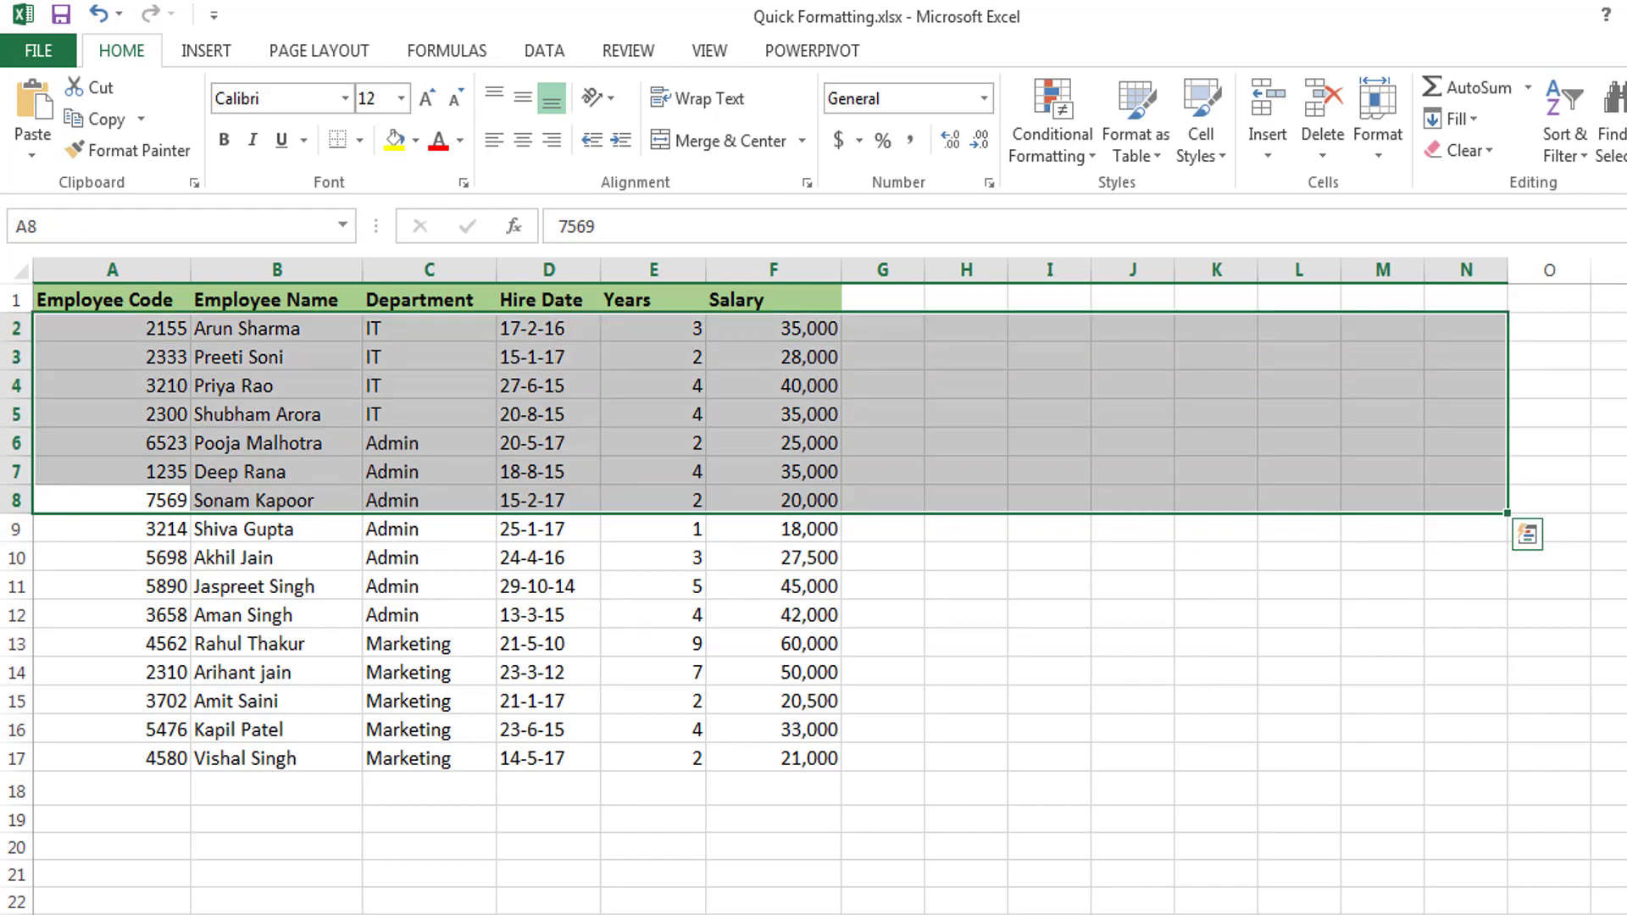
- Return to cell A8 and extend the selection one row at a time down the Employee Code column to A16
key("Down")
key("Up")
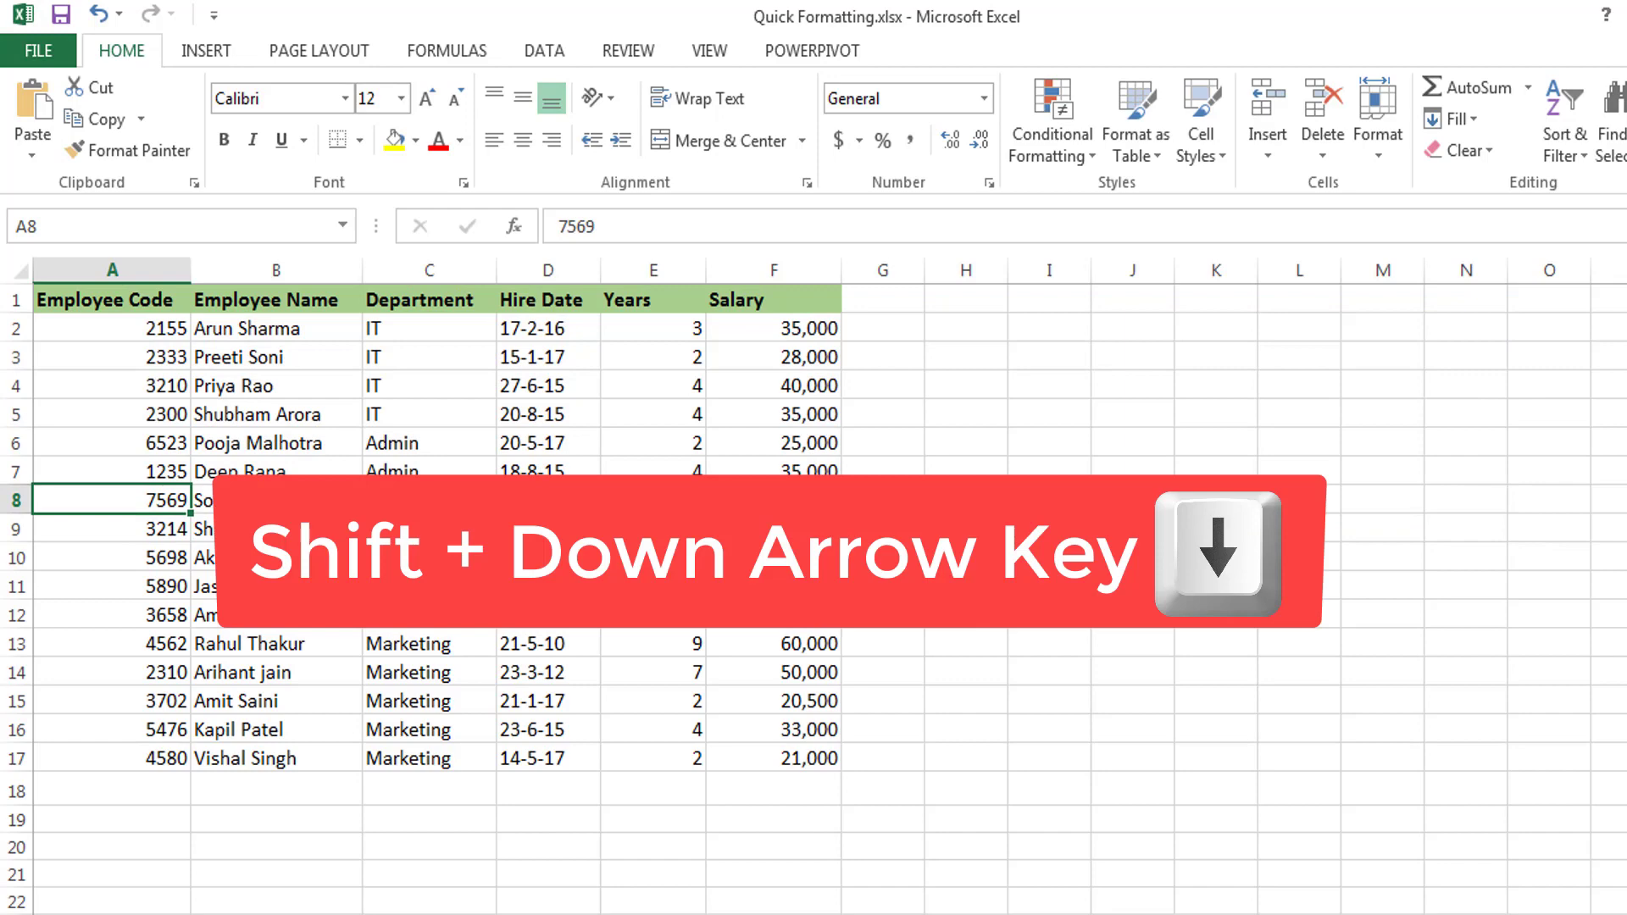
key("shift+Down")
key("shift+Down")
key("shift+Down")
key("shift+Down")
key("shift+Down")
key("shift+Down")
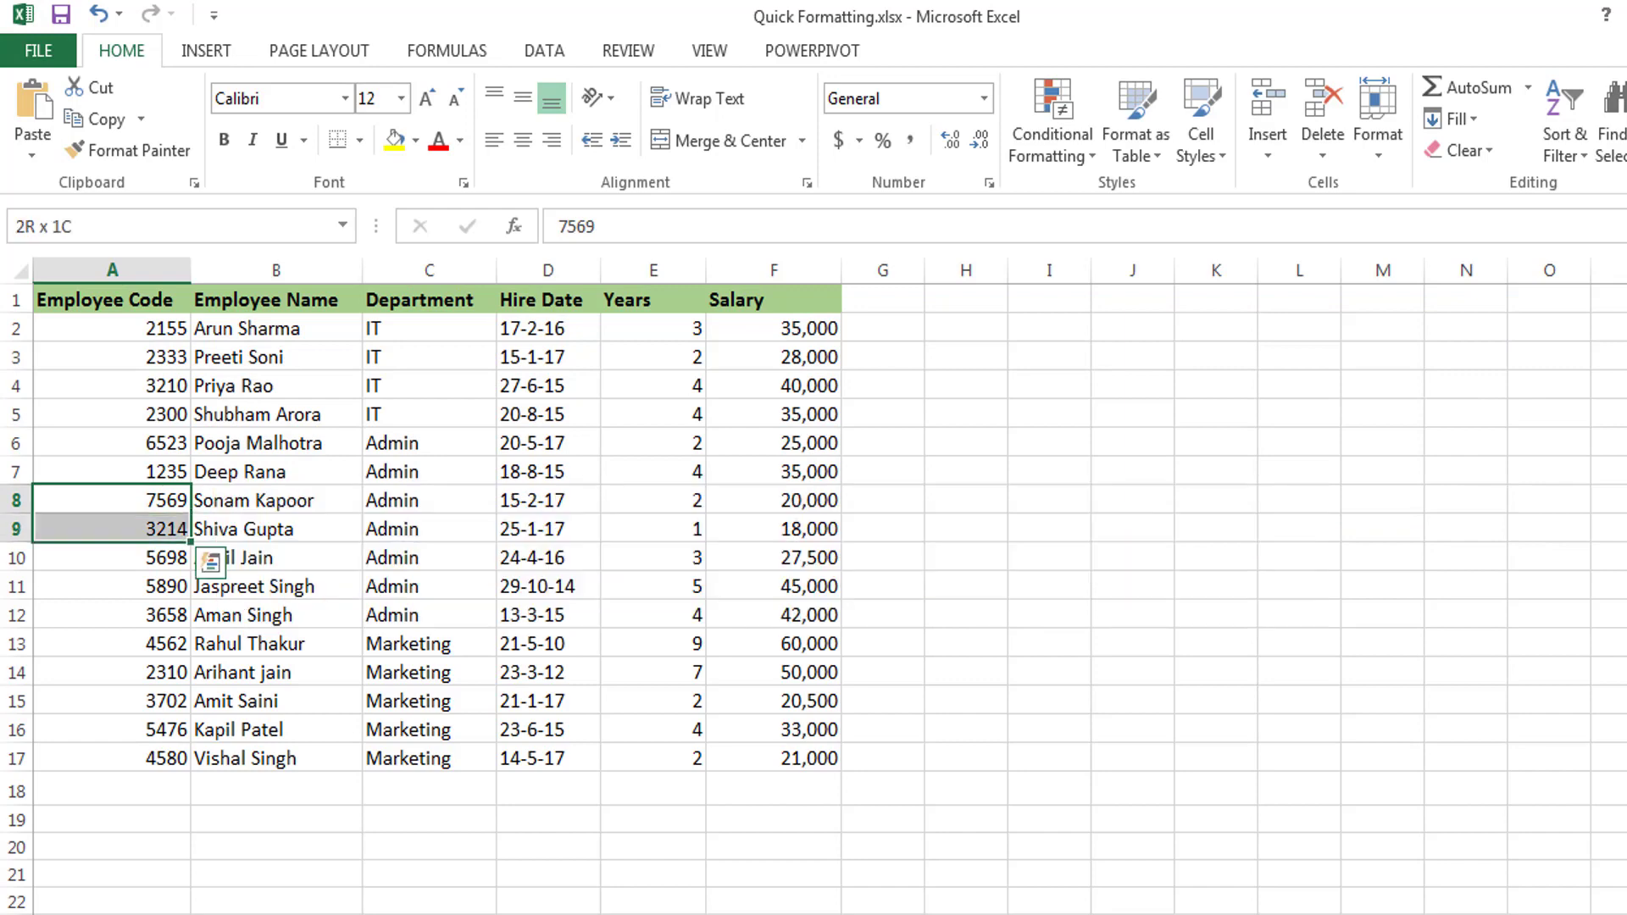
key("shift+Down")
key("shift+Down")
key("shift+Down")
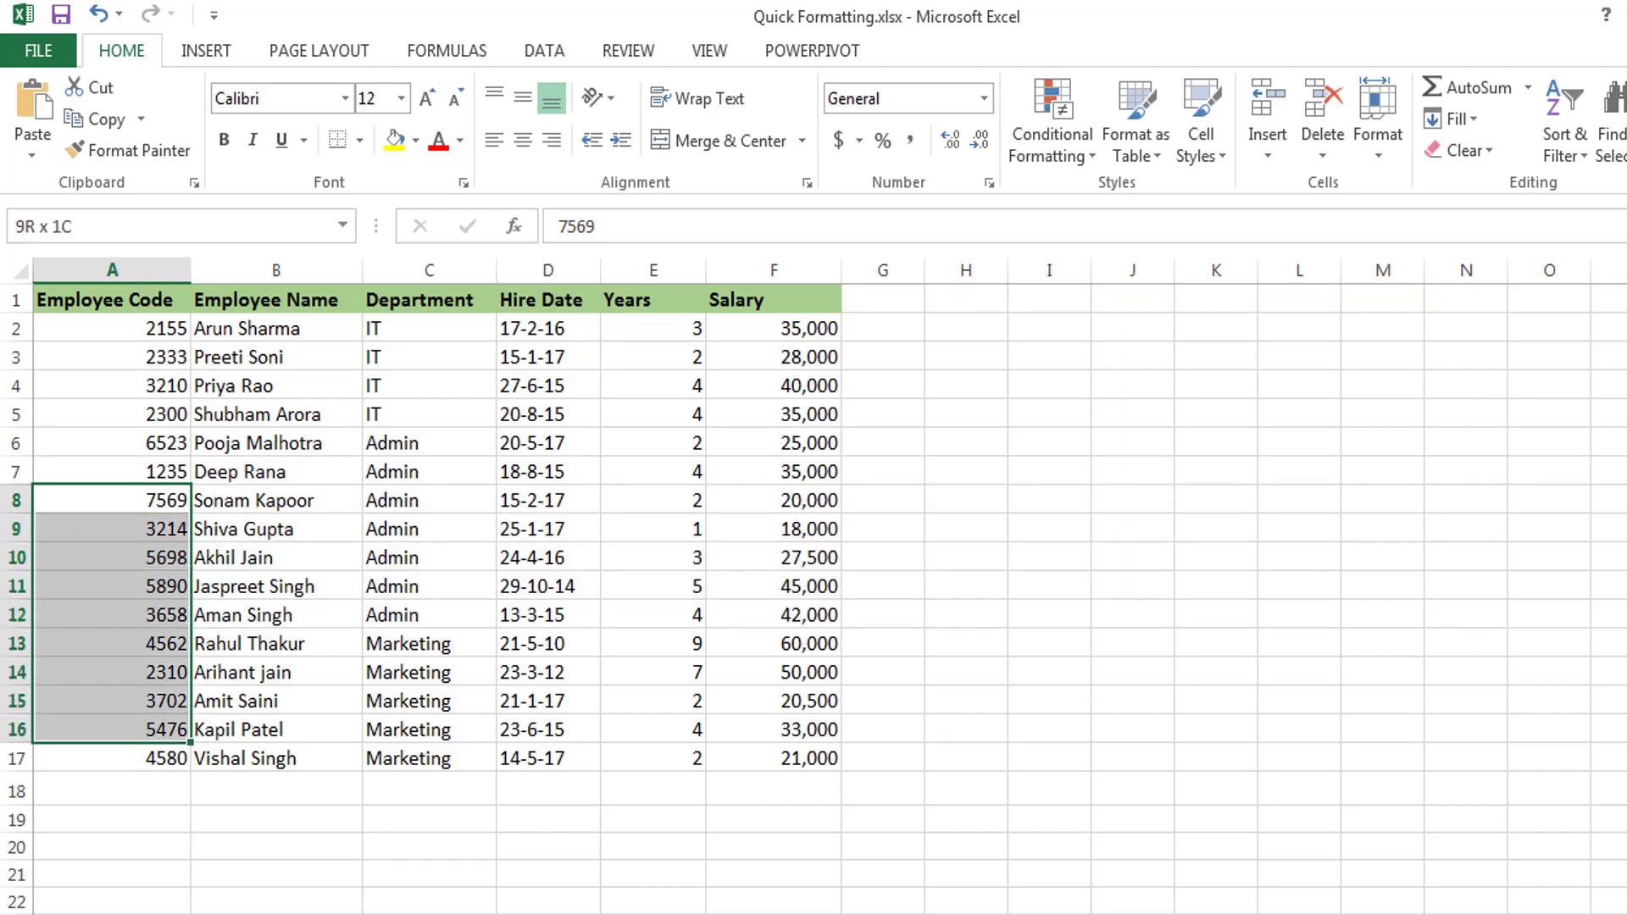
- Return to cell A8 and extend the selection in one jump to the last filled cell of row 8, F8
key("Down")
key("Up")
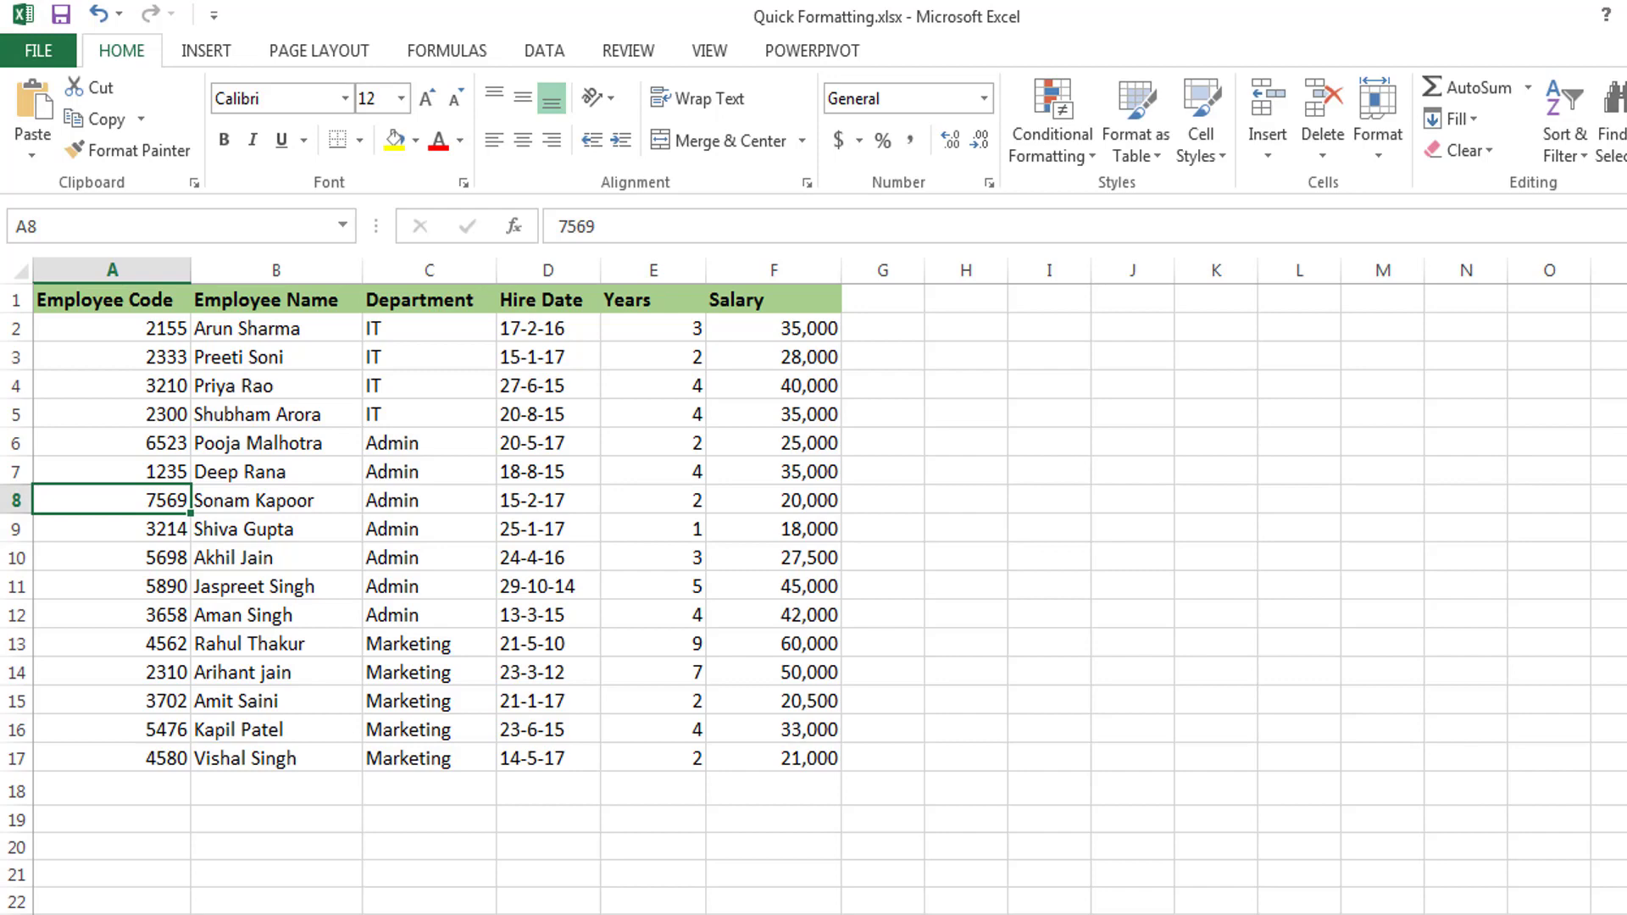
key("ctrl+shift+Right")
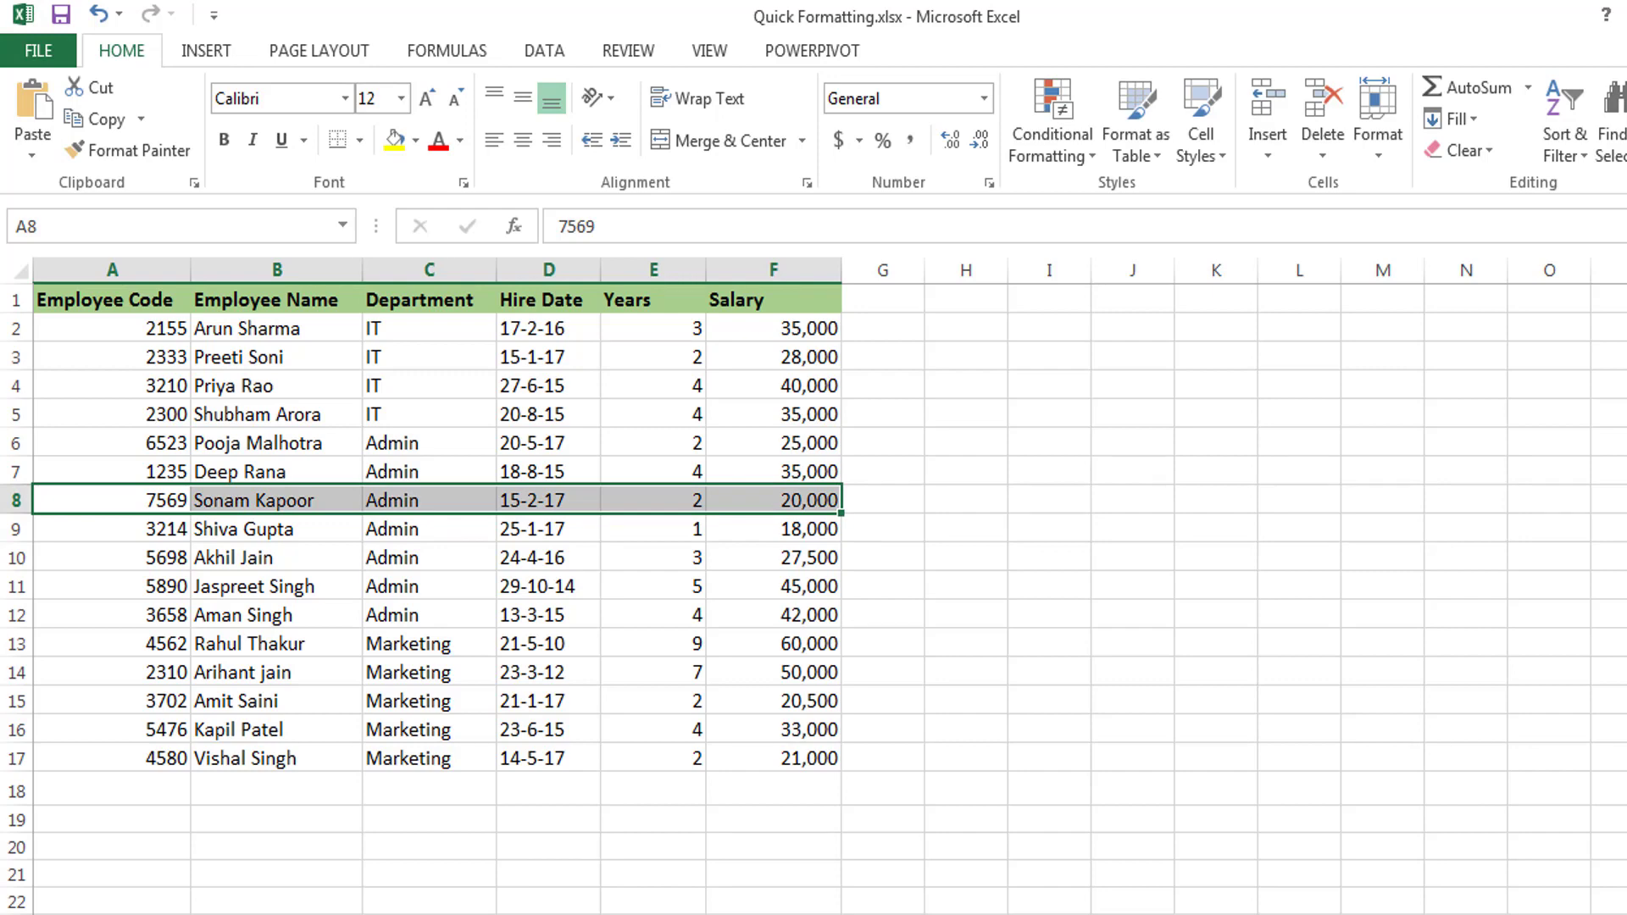
- Select A5:F5 one cell at a time, and select A8:F8 in a single jump from cell A8
left_click(157, 409)
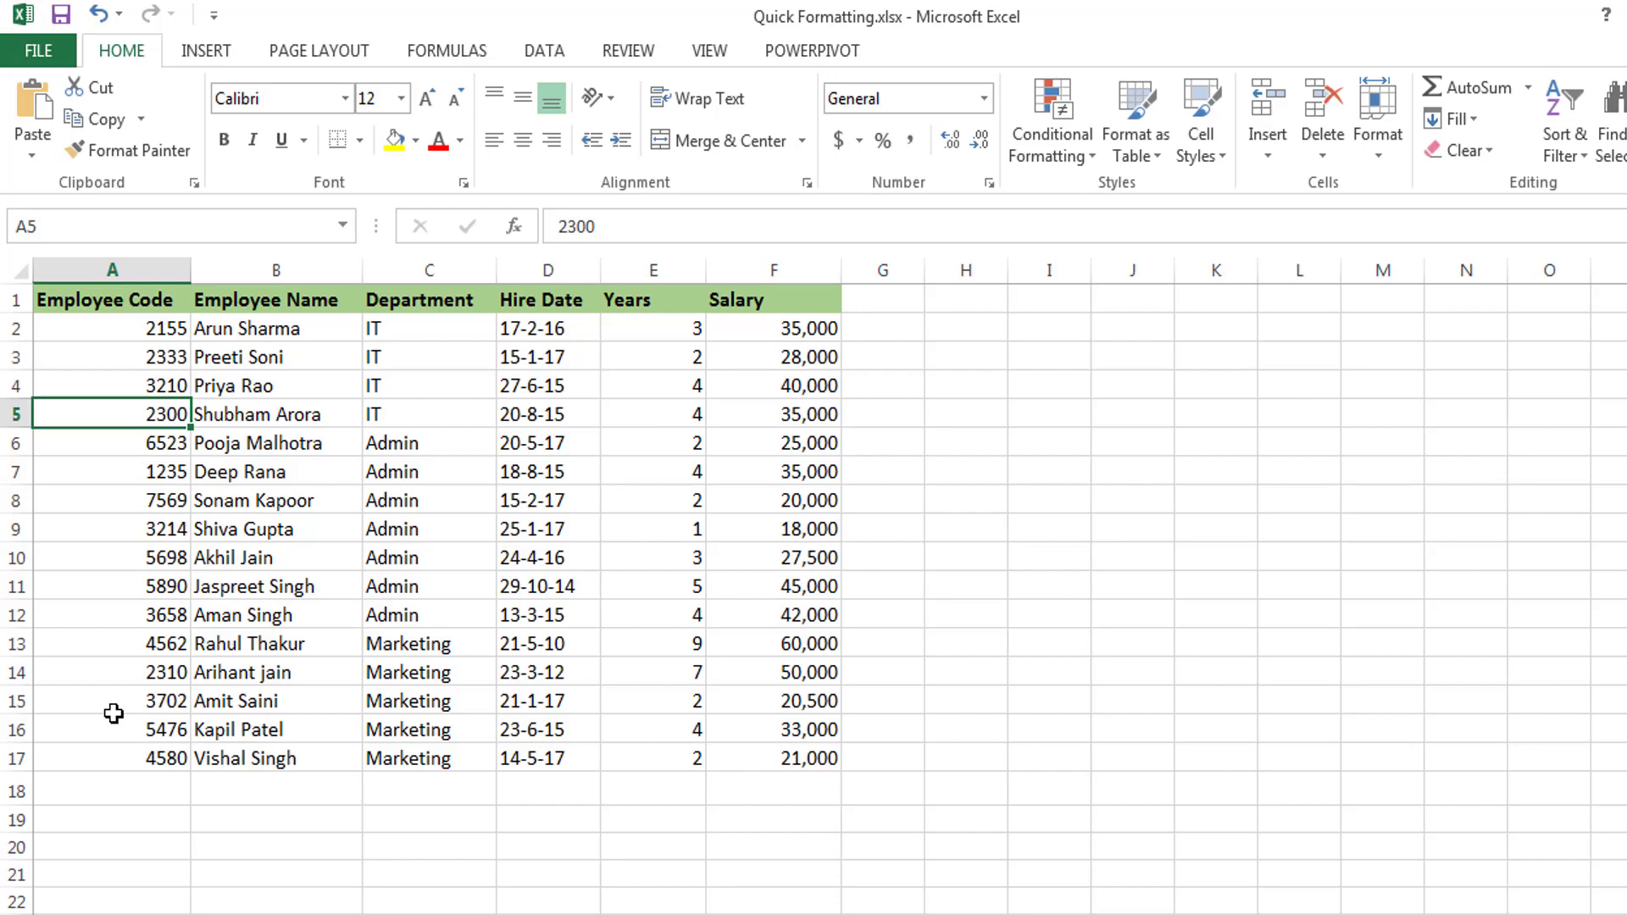
key("shift+Right")
key("shift+Right")
key("shift+Right")
key("shift+Right")
key("shift+Right")
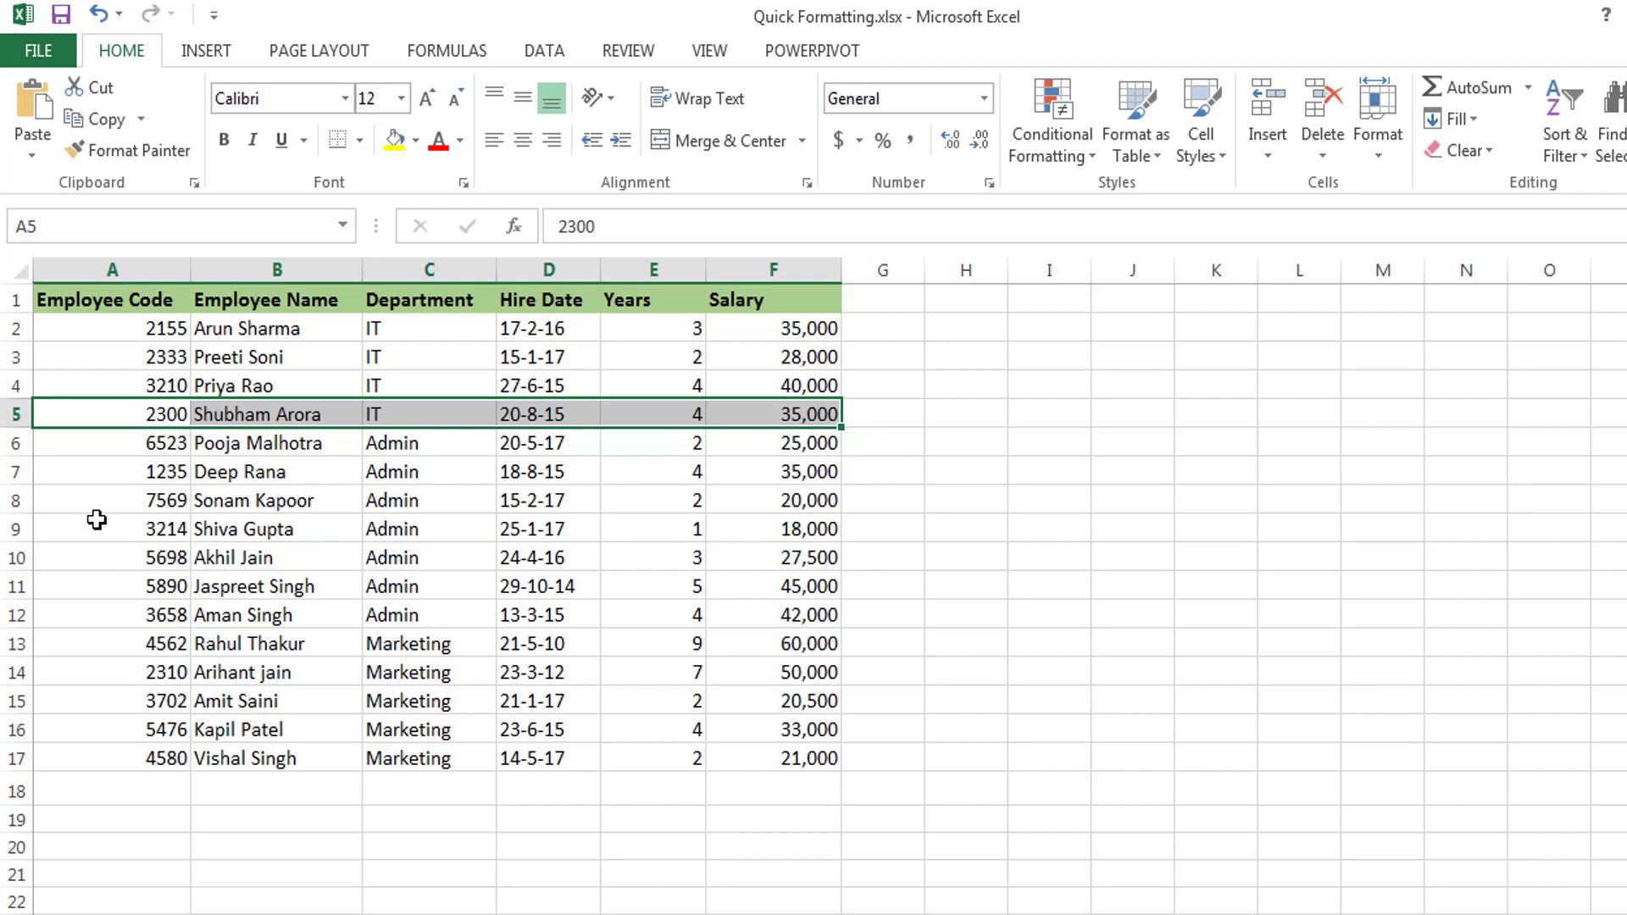
left_click(89, 495)
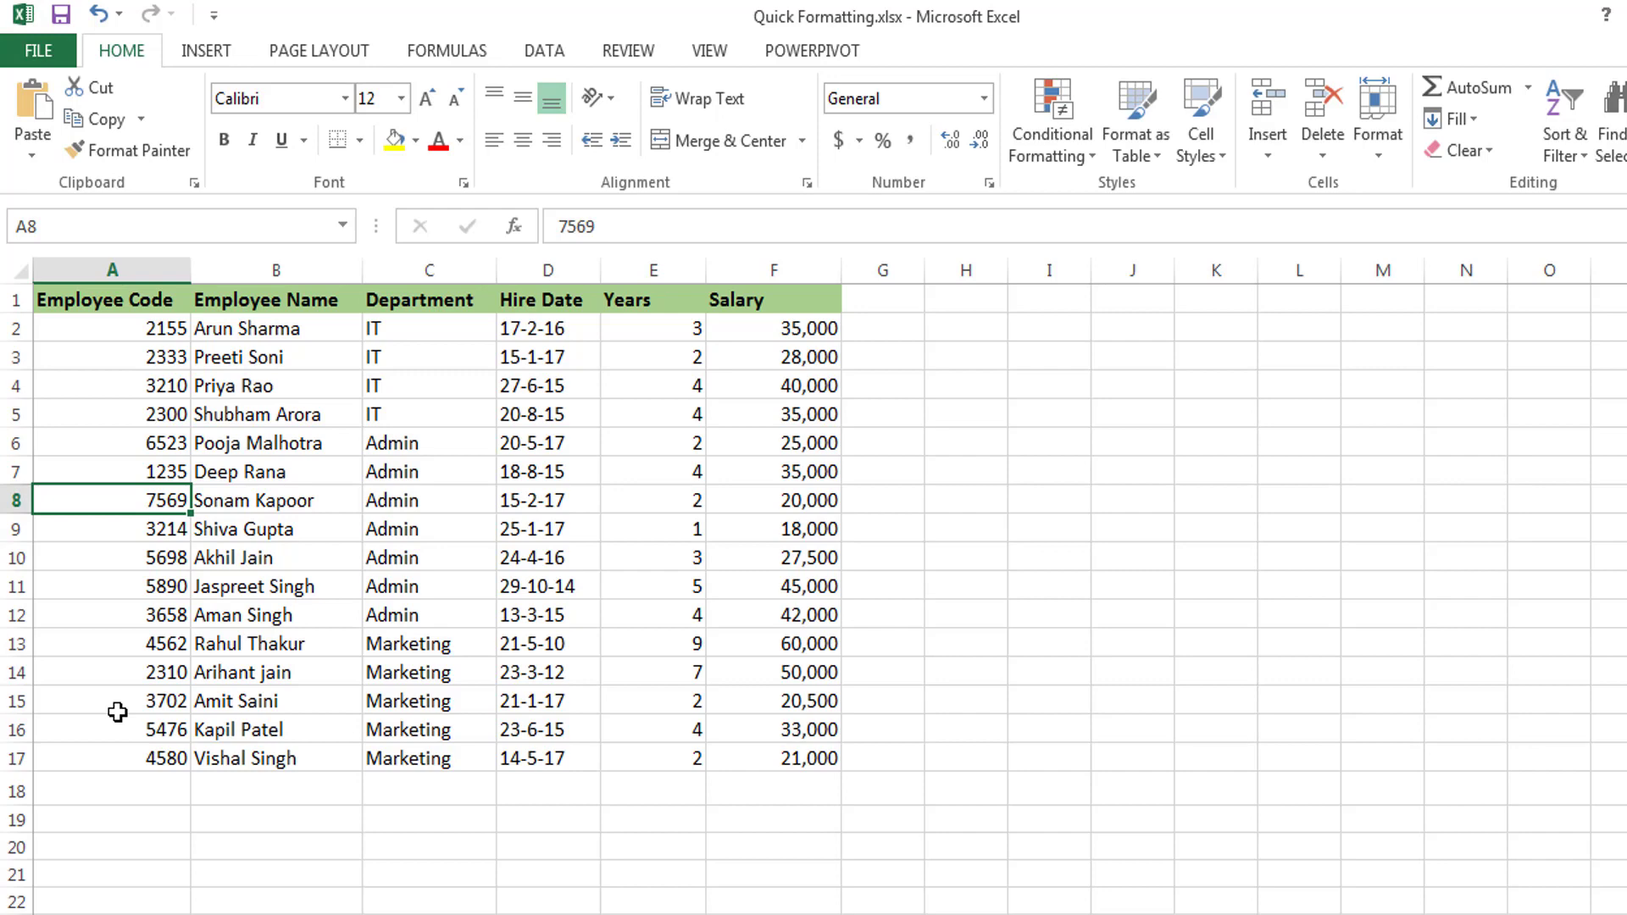
key("ctrl+shift+Right")
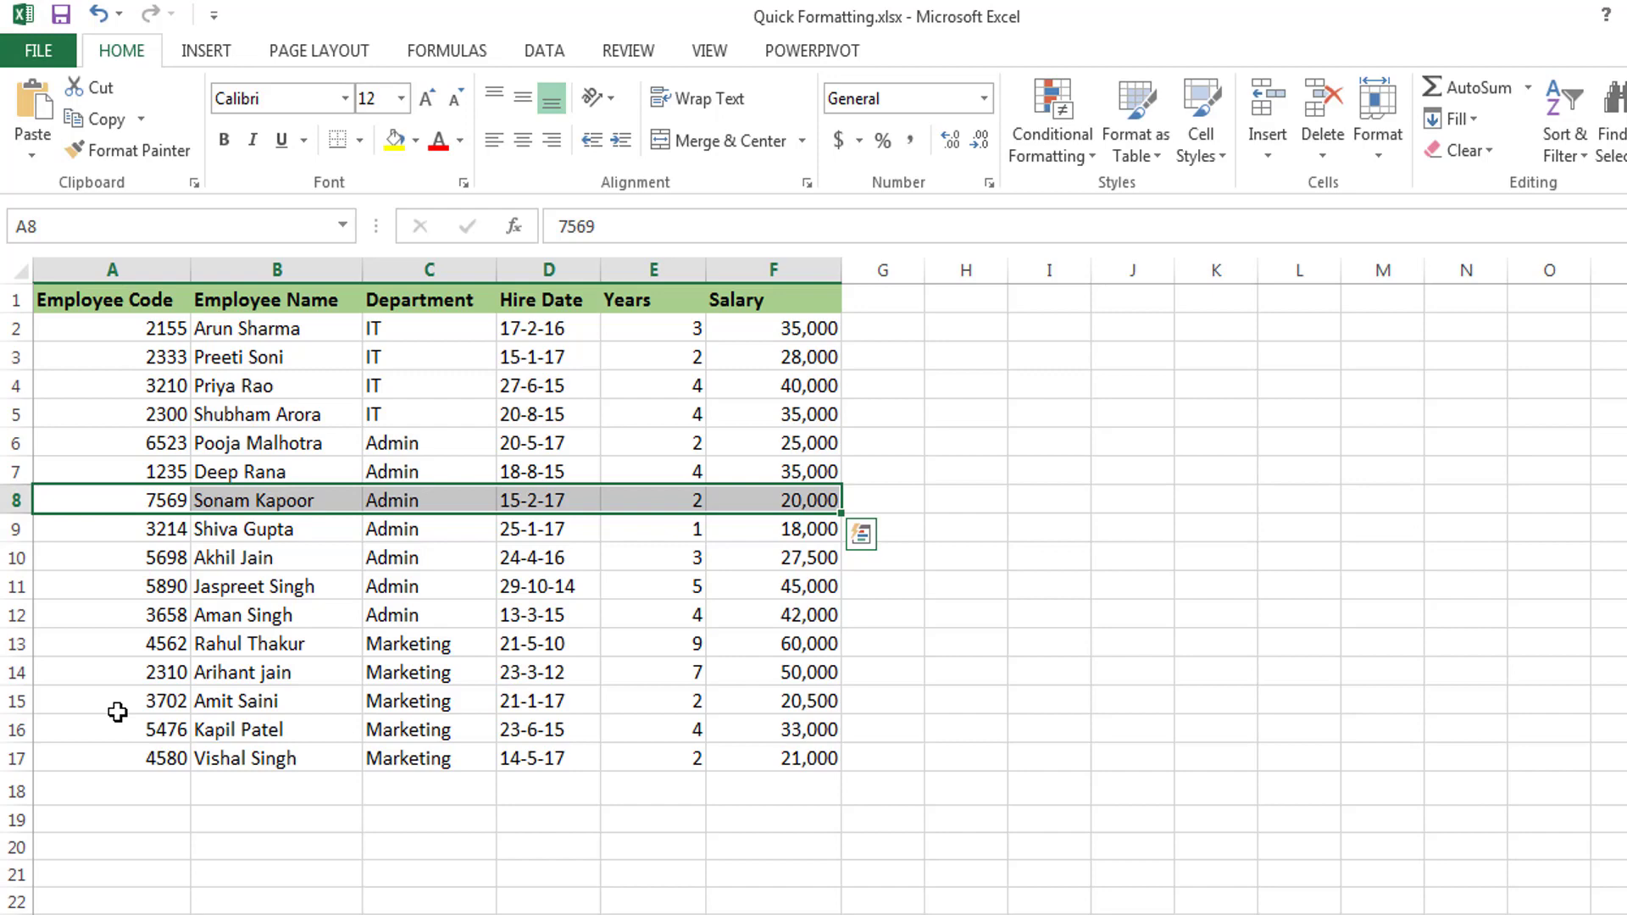
- Starting from Salary cell F11, select row 11 back to A11 in one jump, and clear the selection
left_click(805, 586)
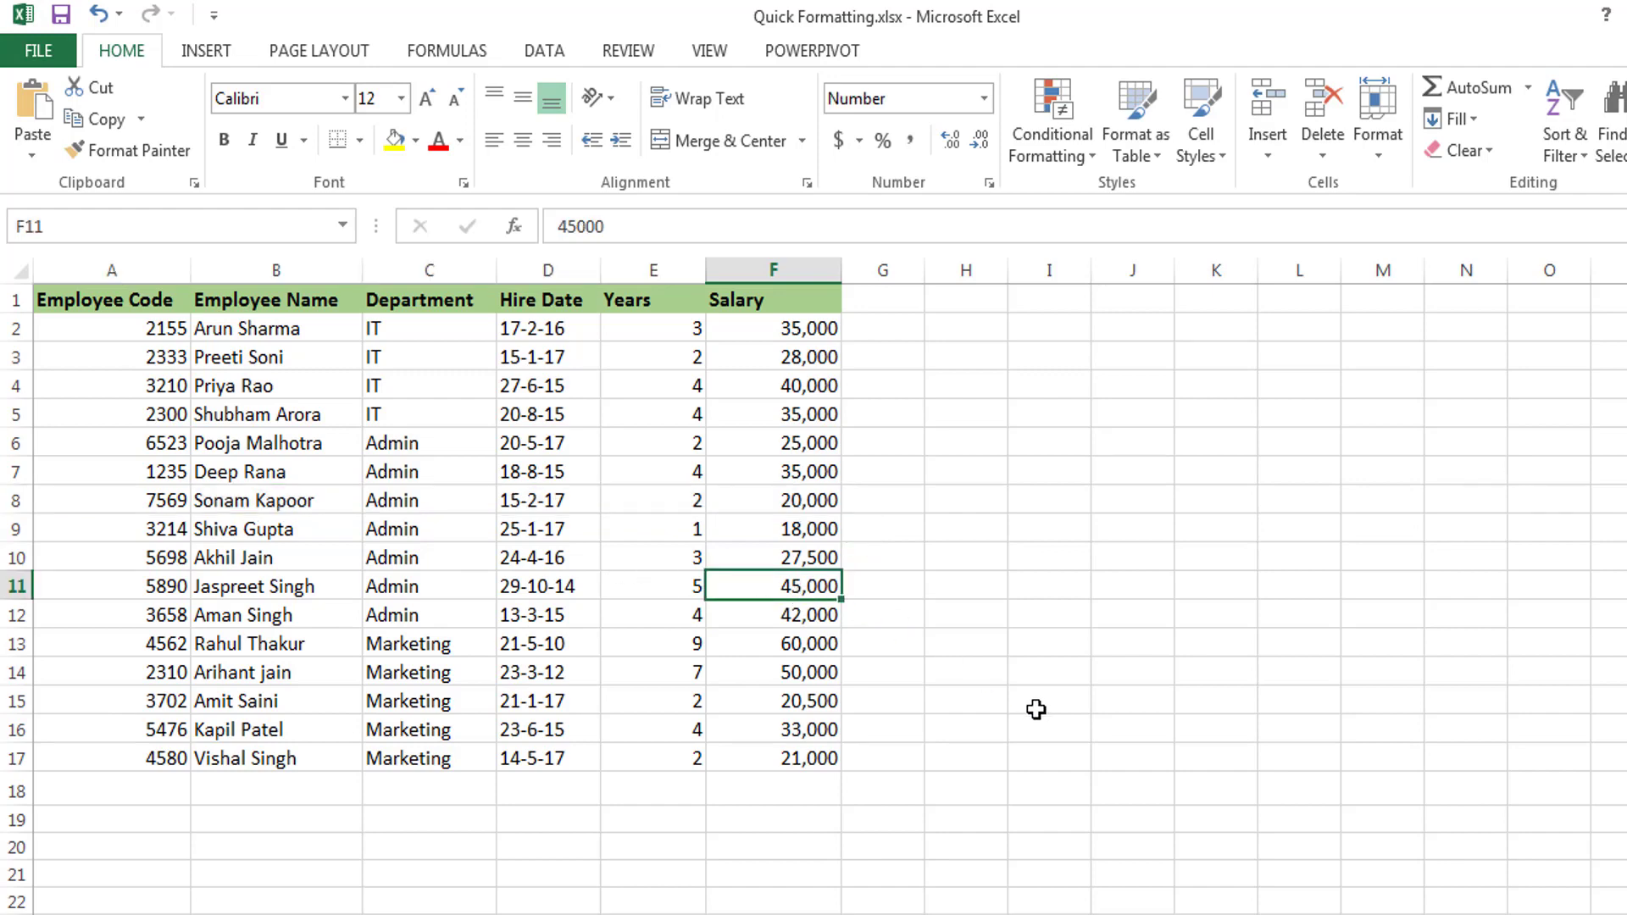
left_click(122, 593)
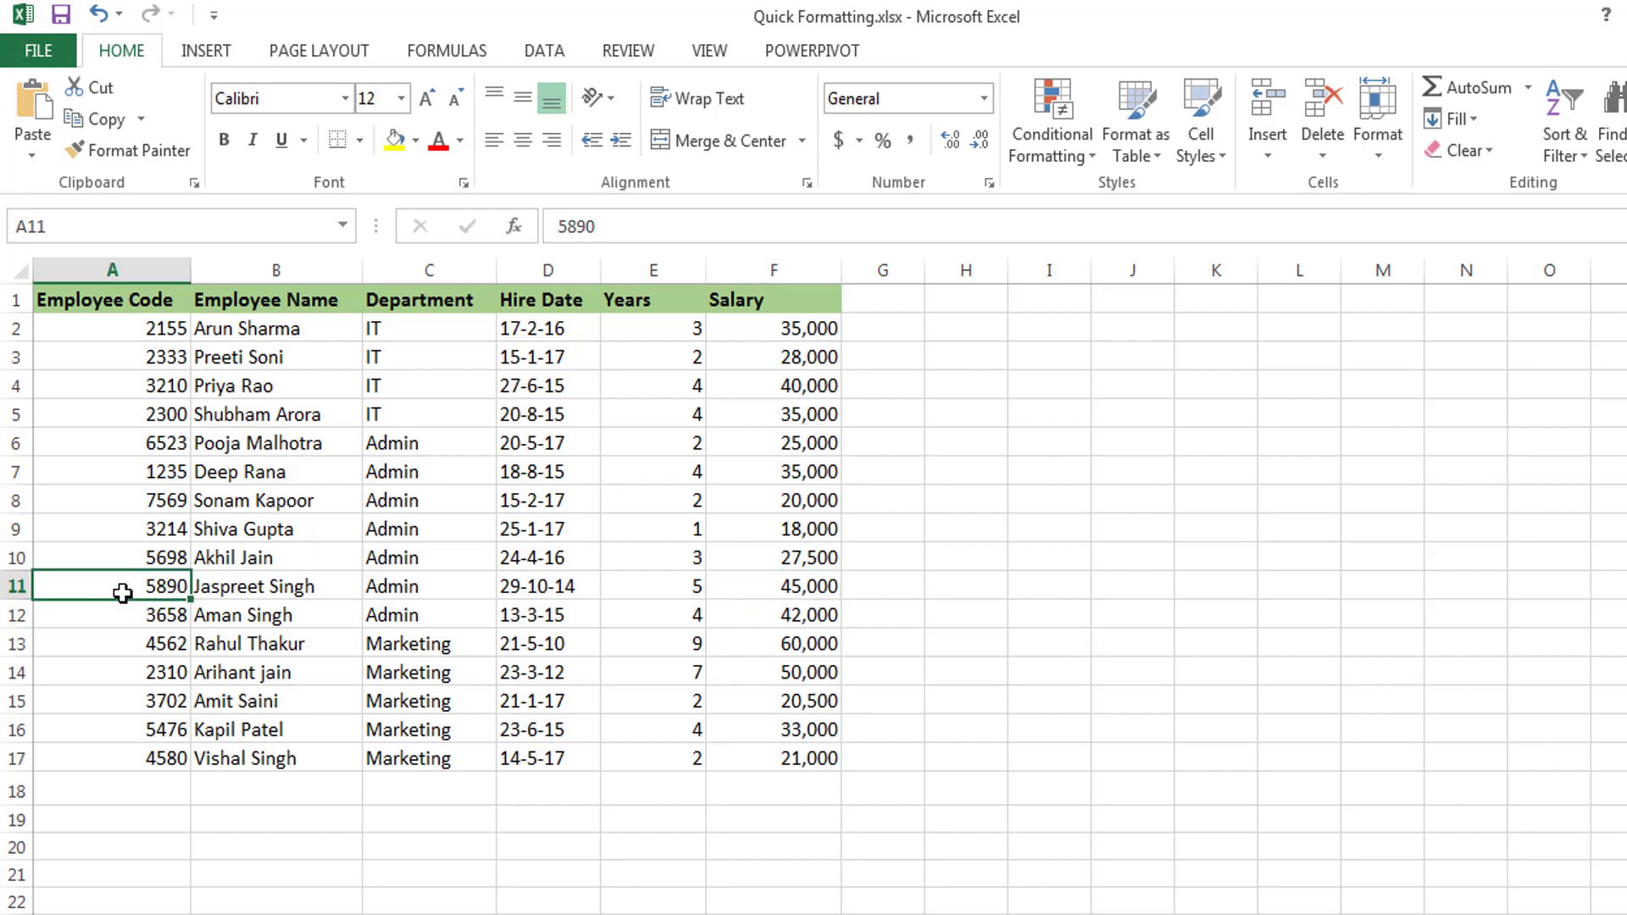
left_click(838, 586)
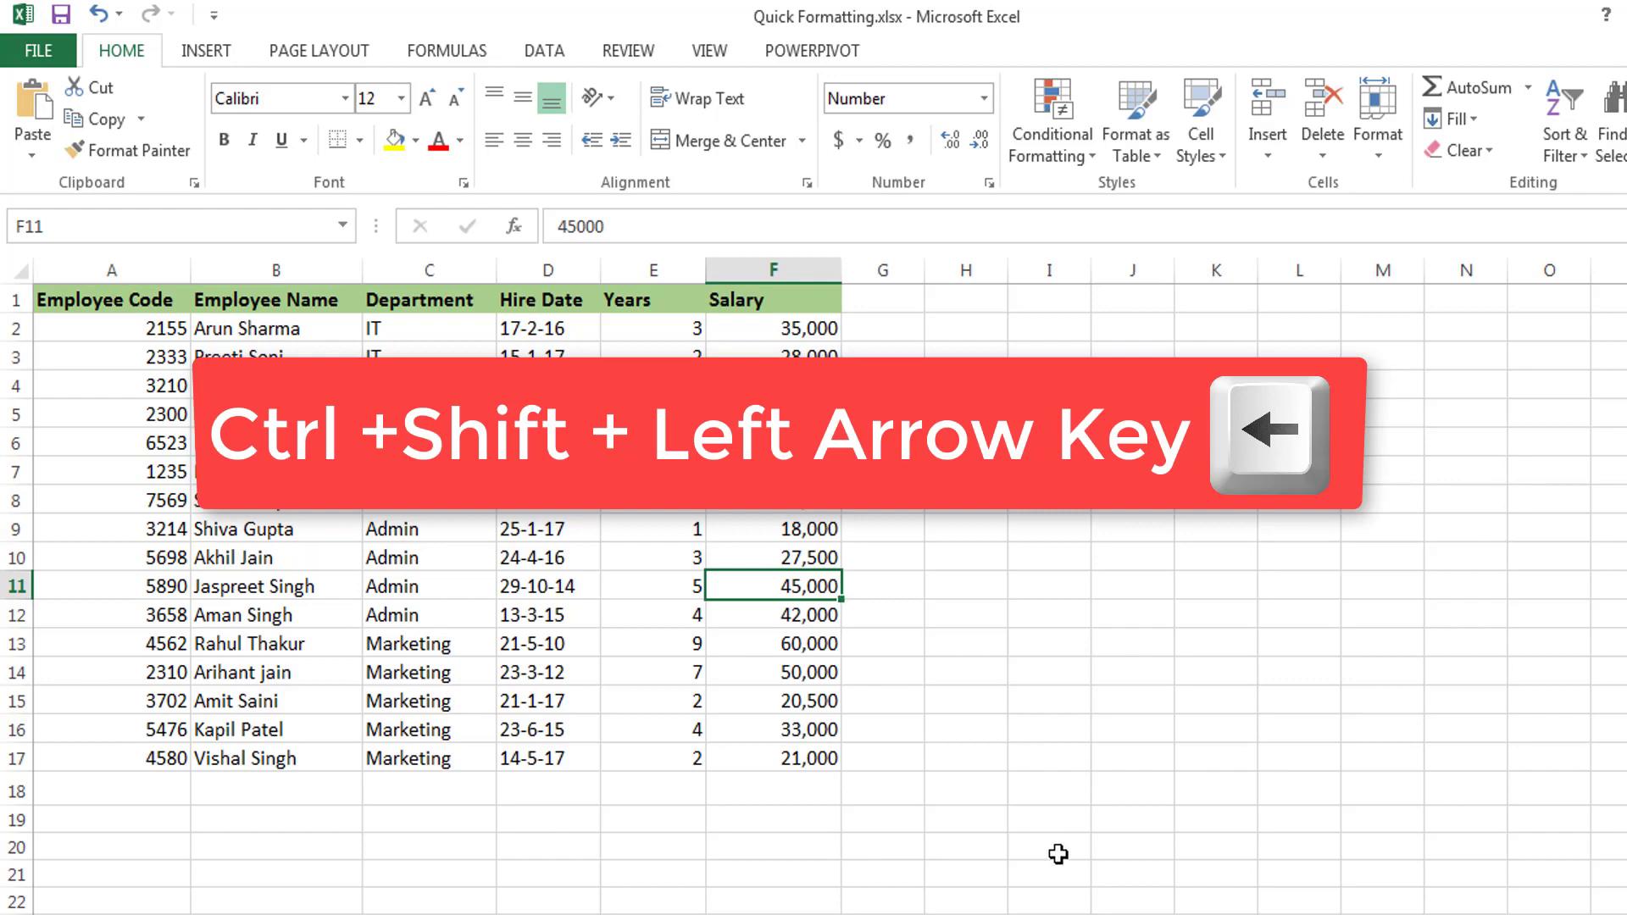
key("ctrl+shift+Left")
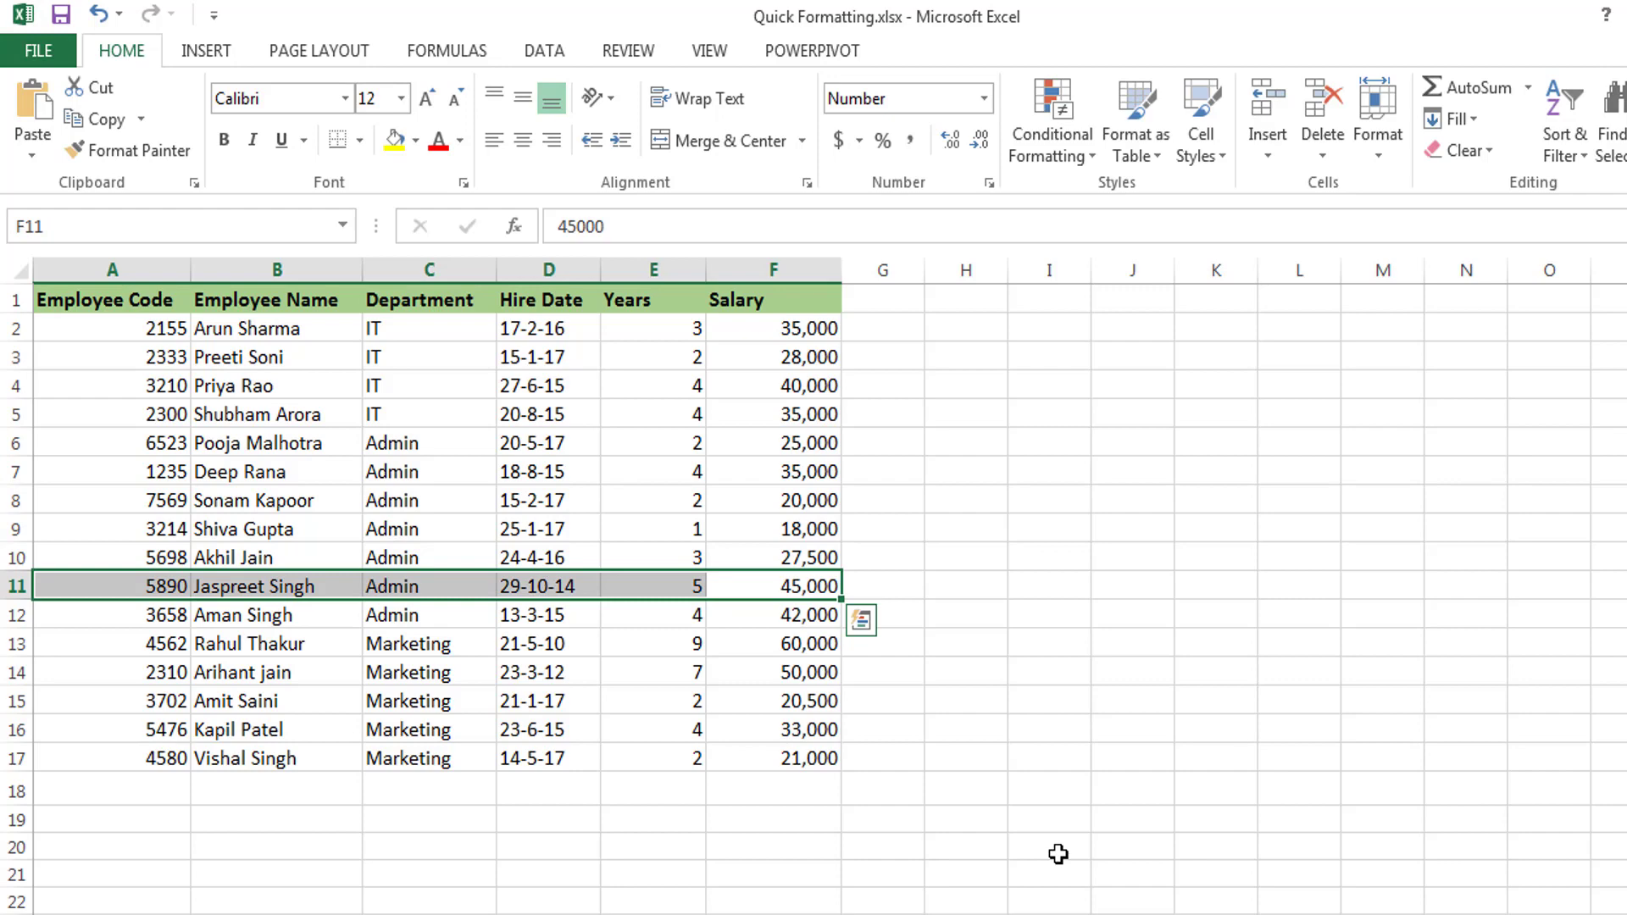
left_click(1133, 819)
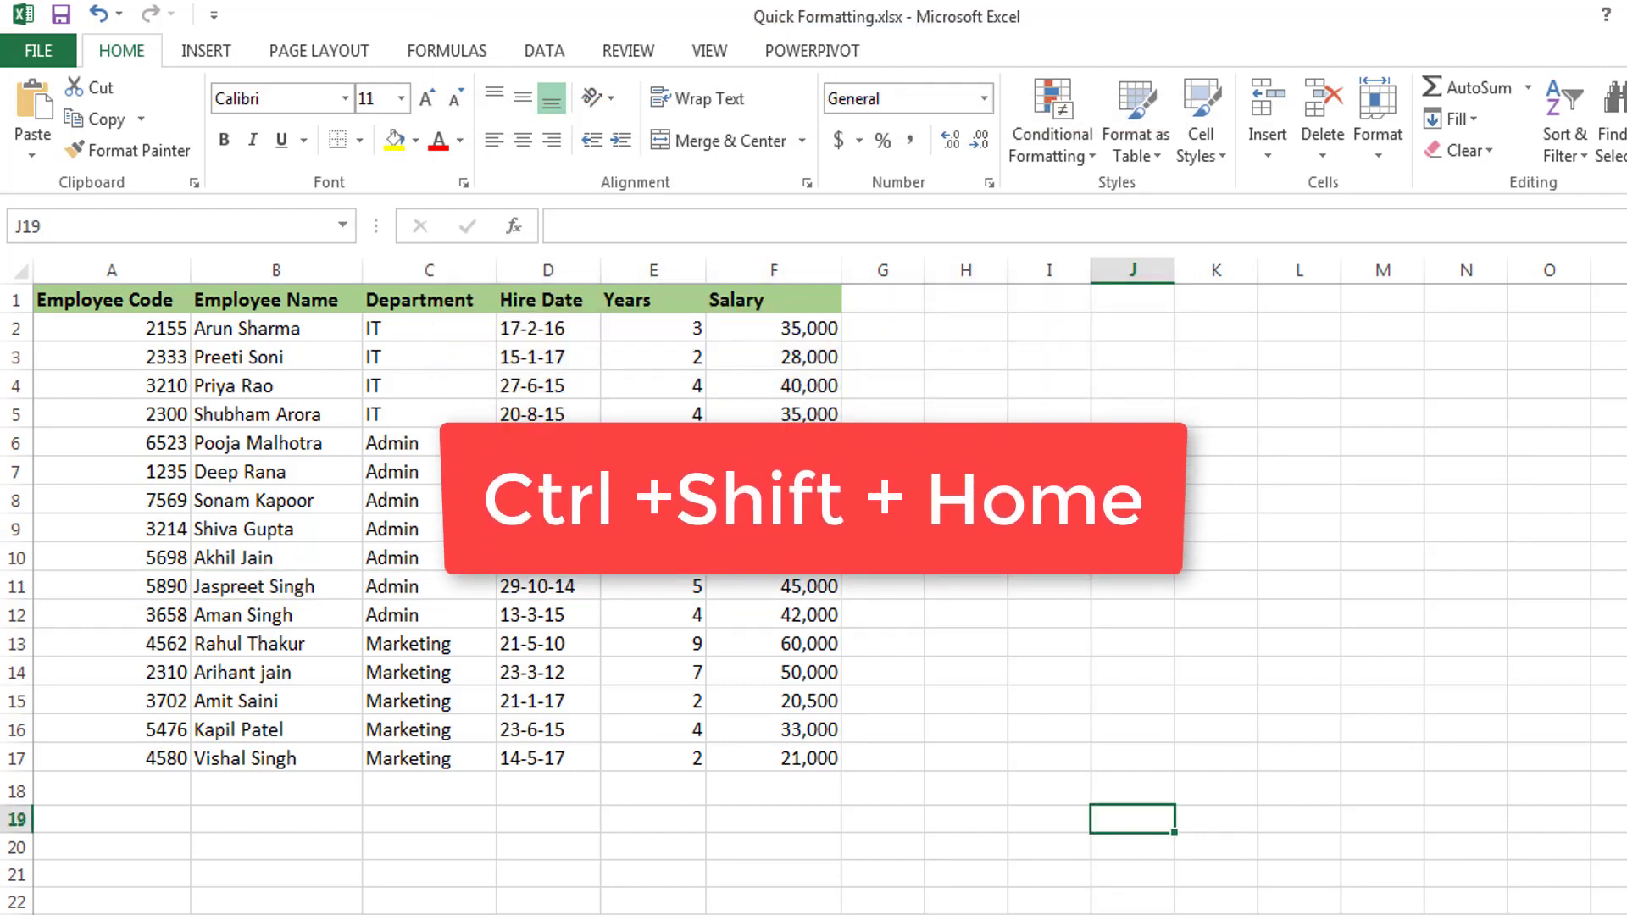
- Starting from Salary cell F13, select everything back to the sheet's first cell, A1, and clear the selection
left_click(1133, 728)
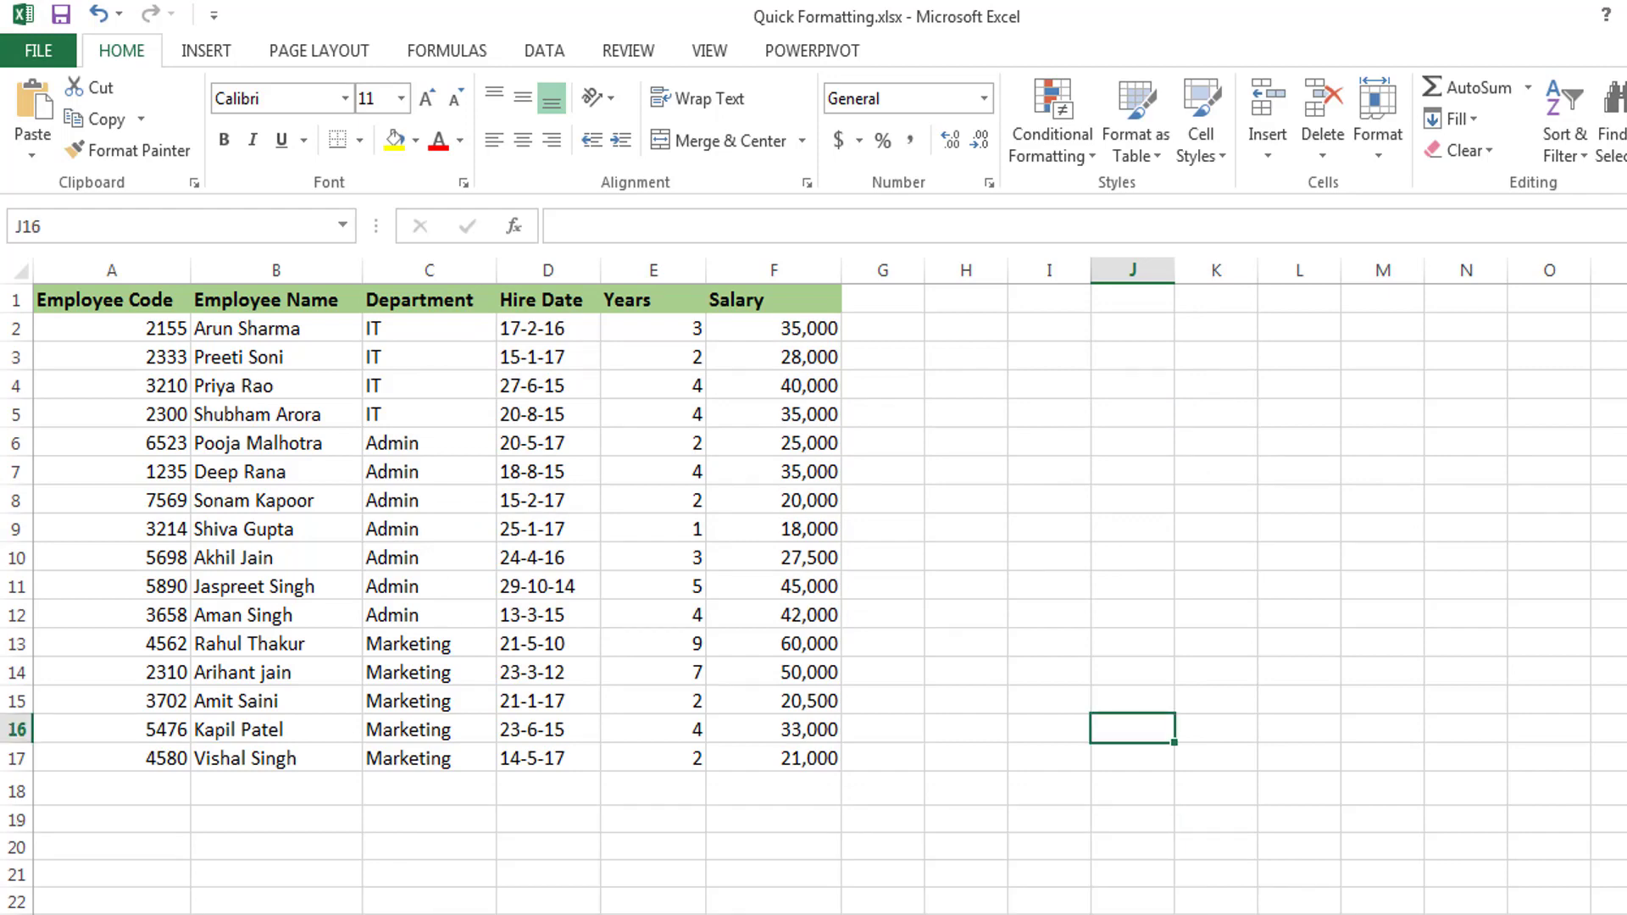
left_click(1024, 643)
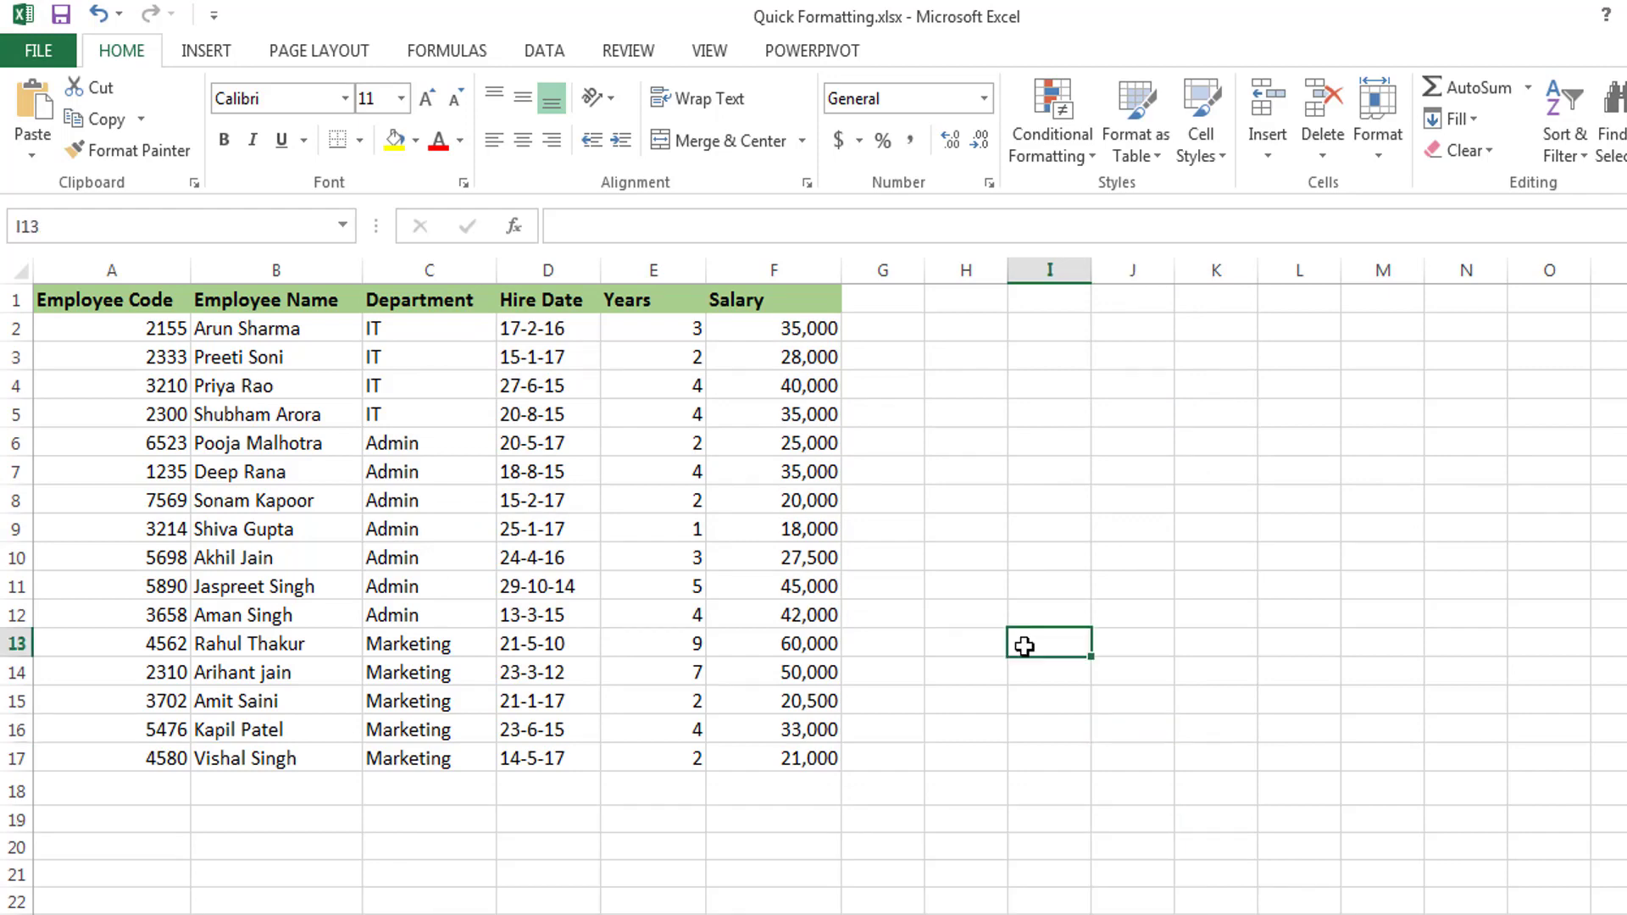
left_click(816, 649)
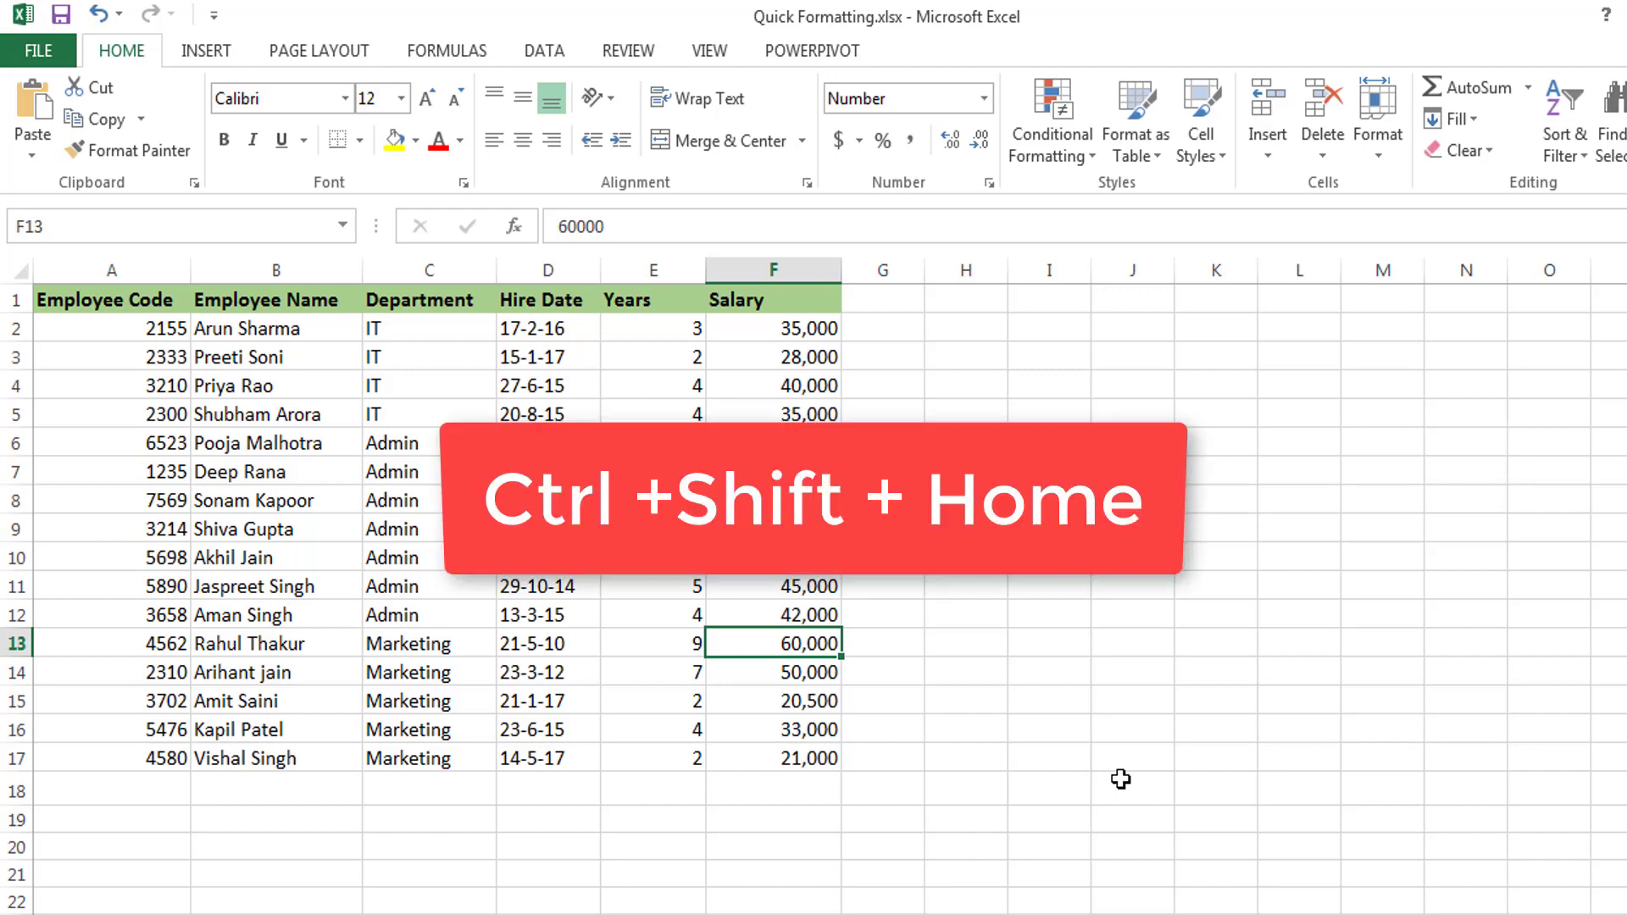
key("ctrl+shift+Home")
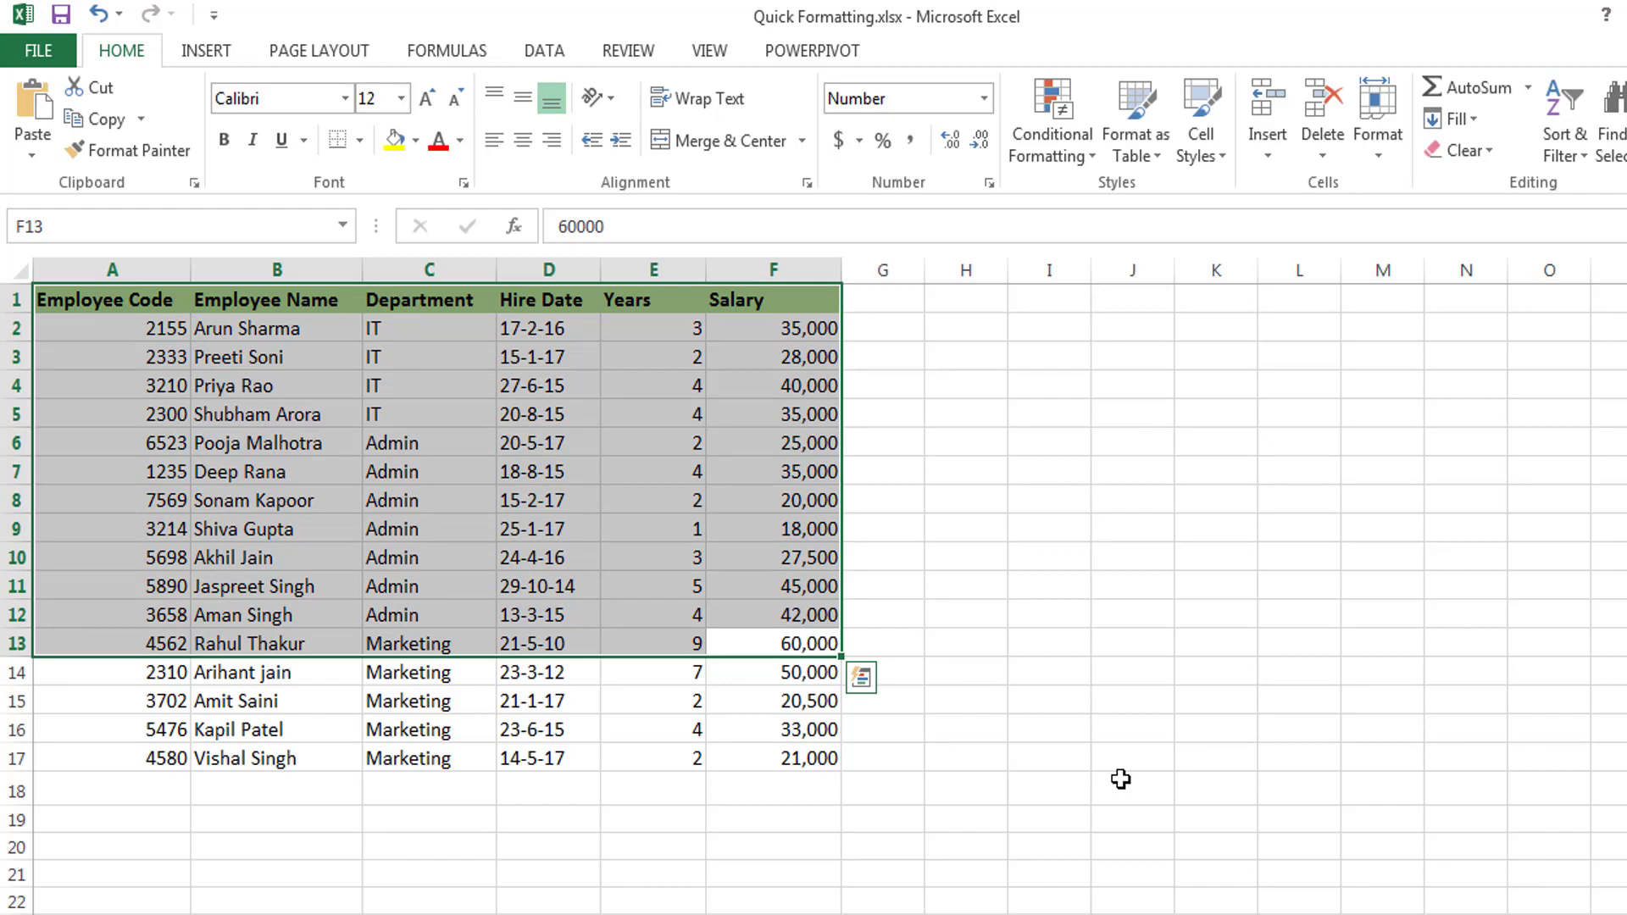
left_click(816, 618)
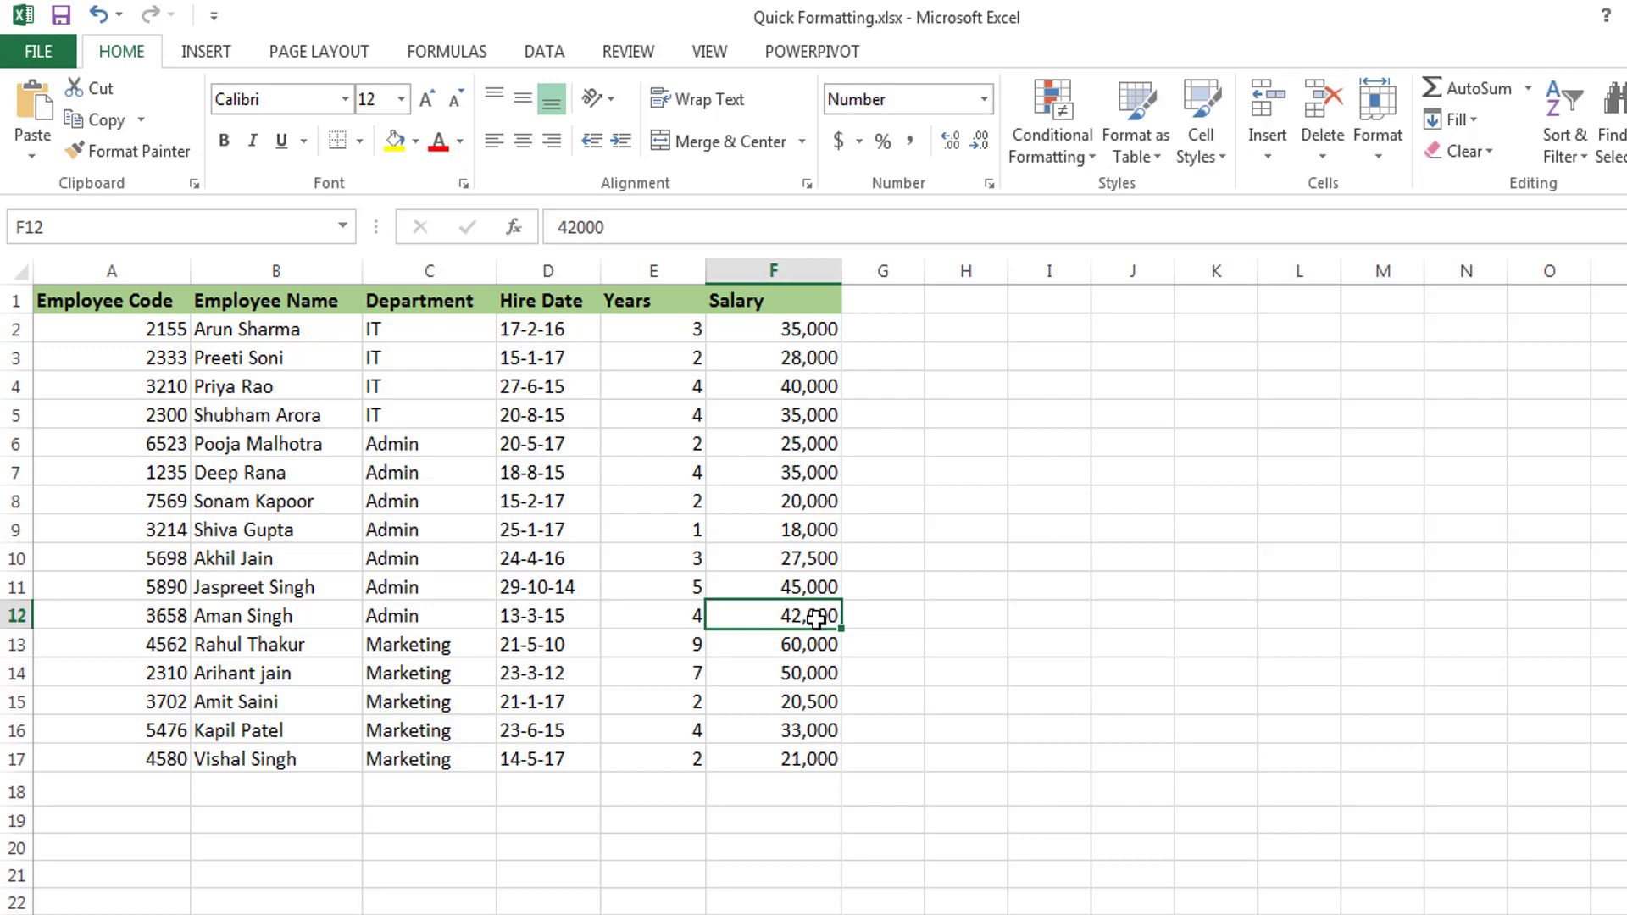
left_click(1298, 733)
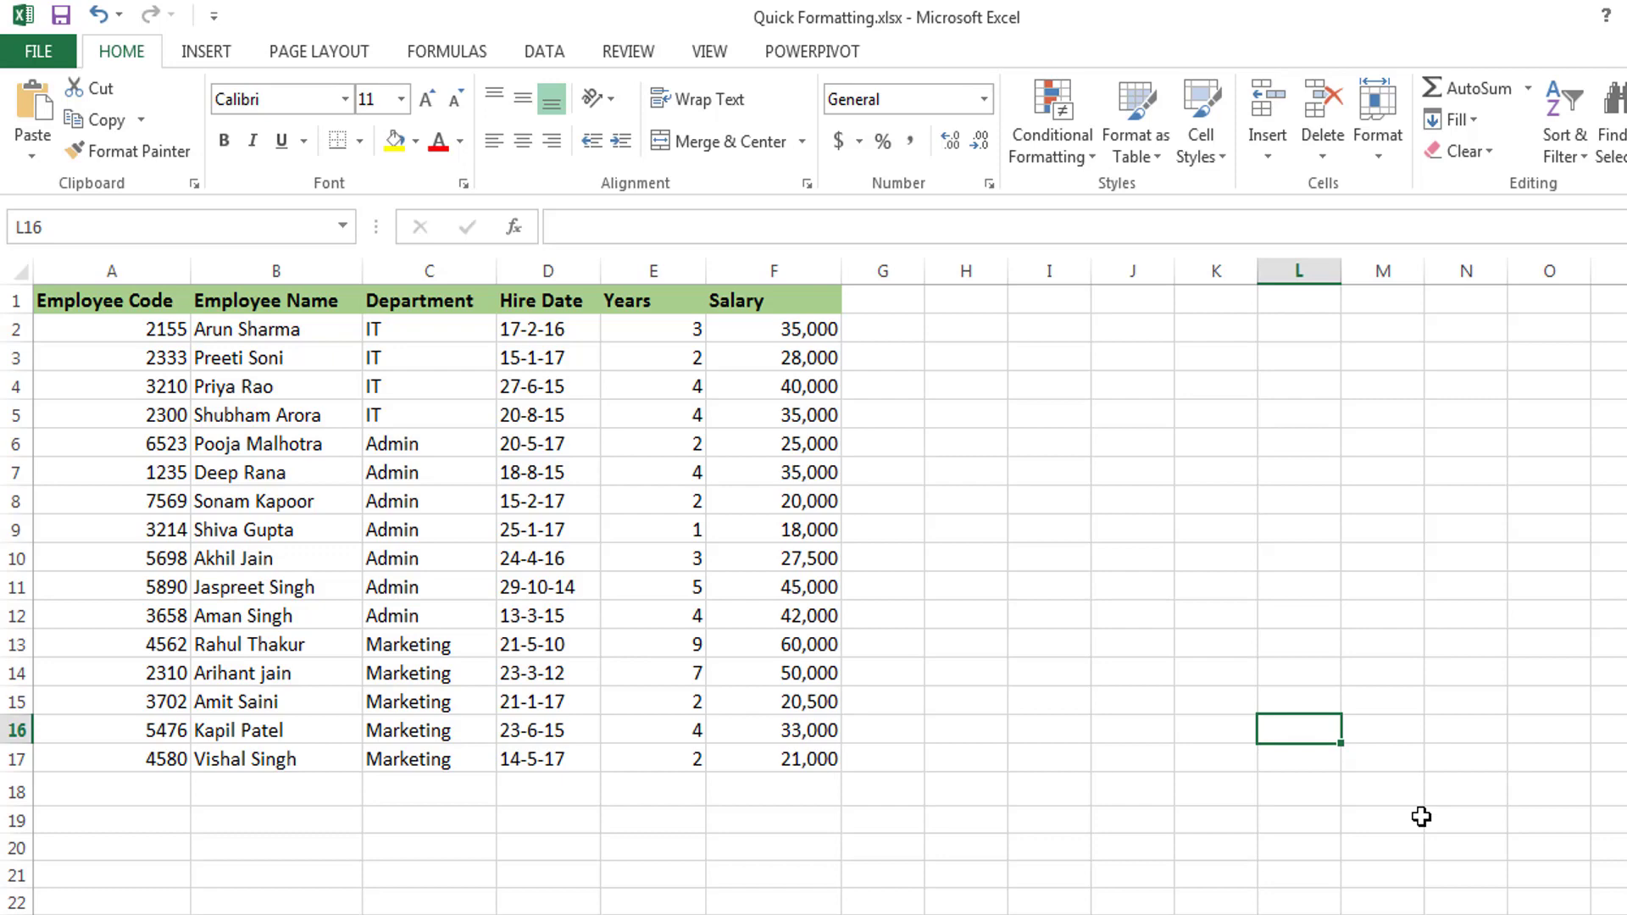
- Starting from empty cell L16, select everything back to the sheet's first cell, A1, and clear the selection
key("ctrl+shift+Home")
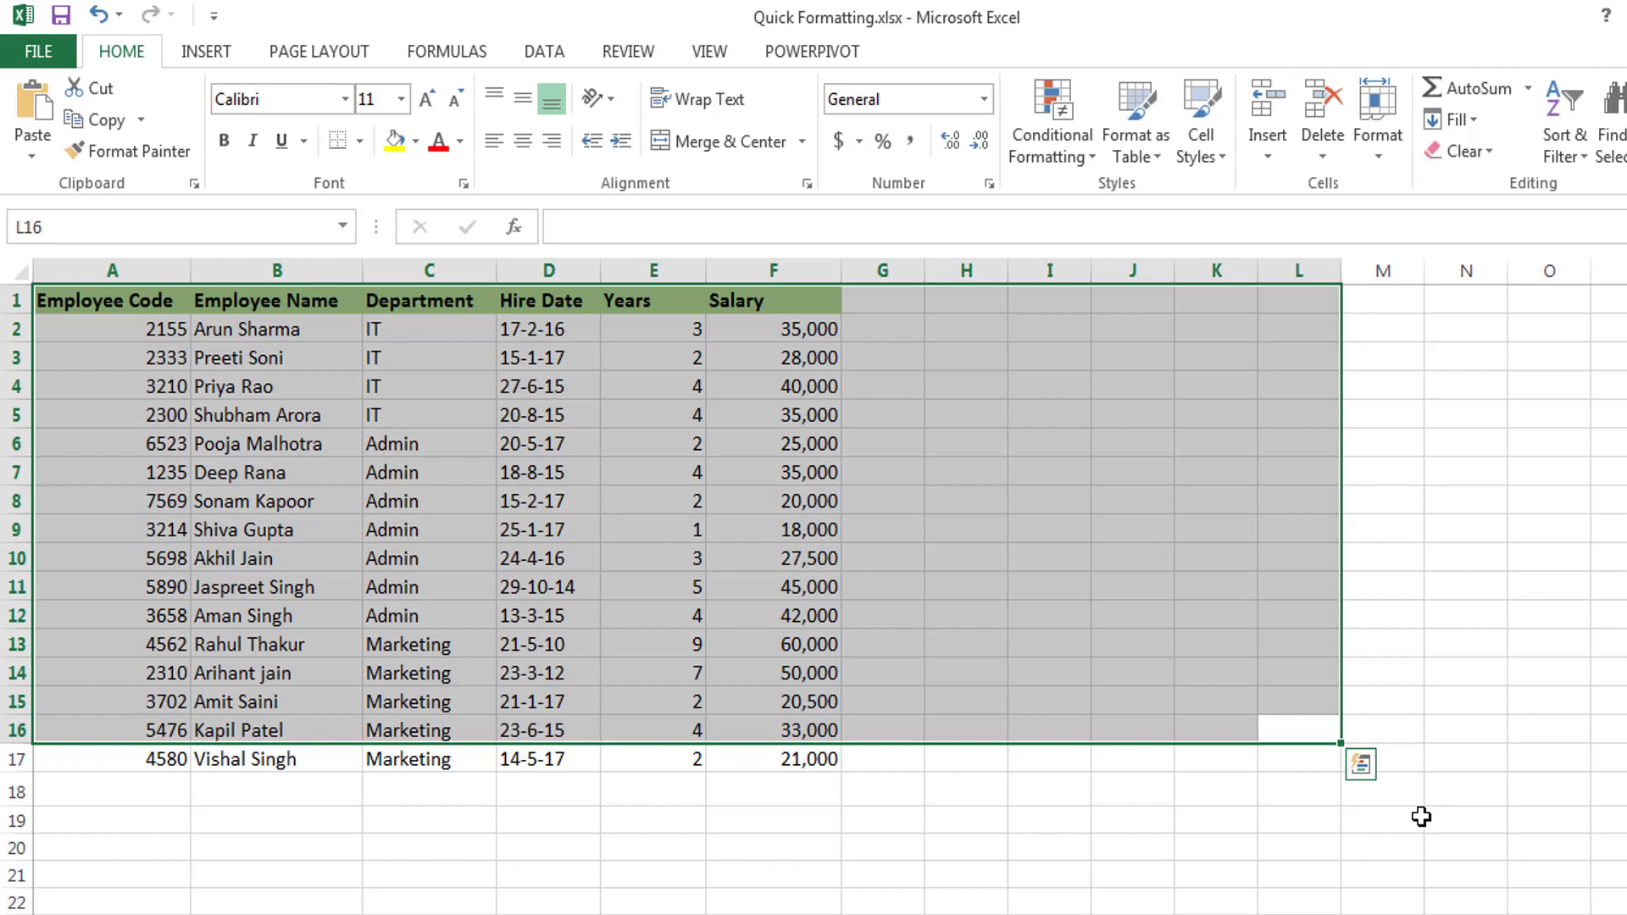
left_click(882, 788)
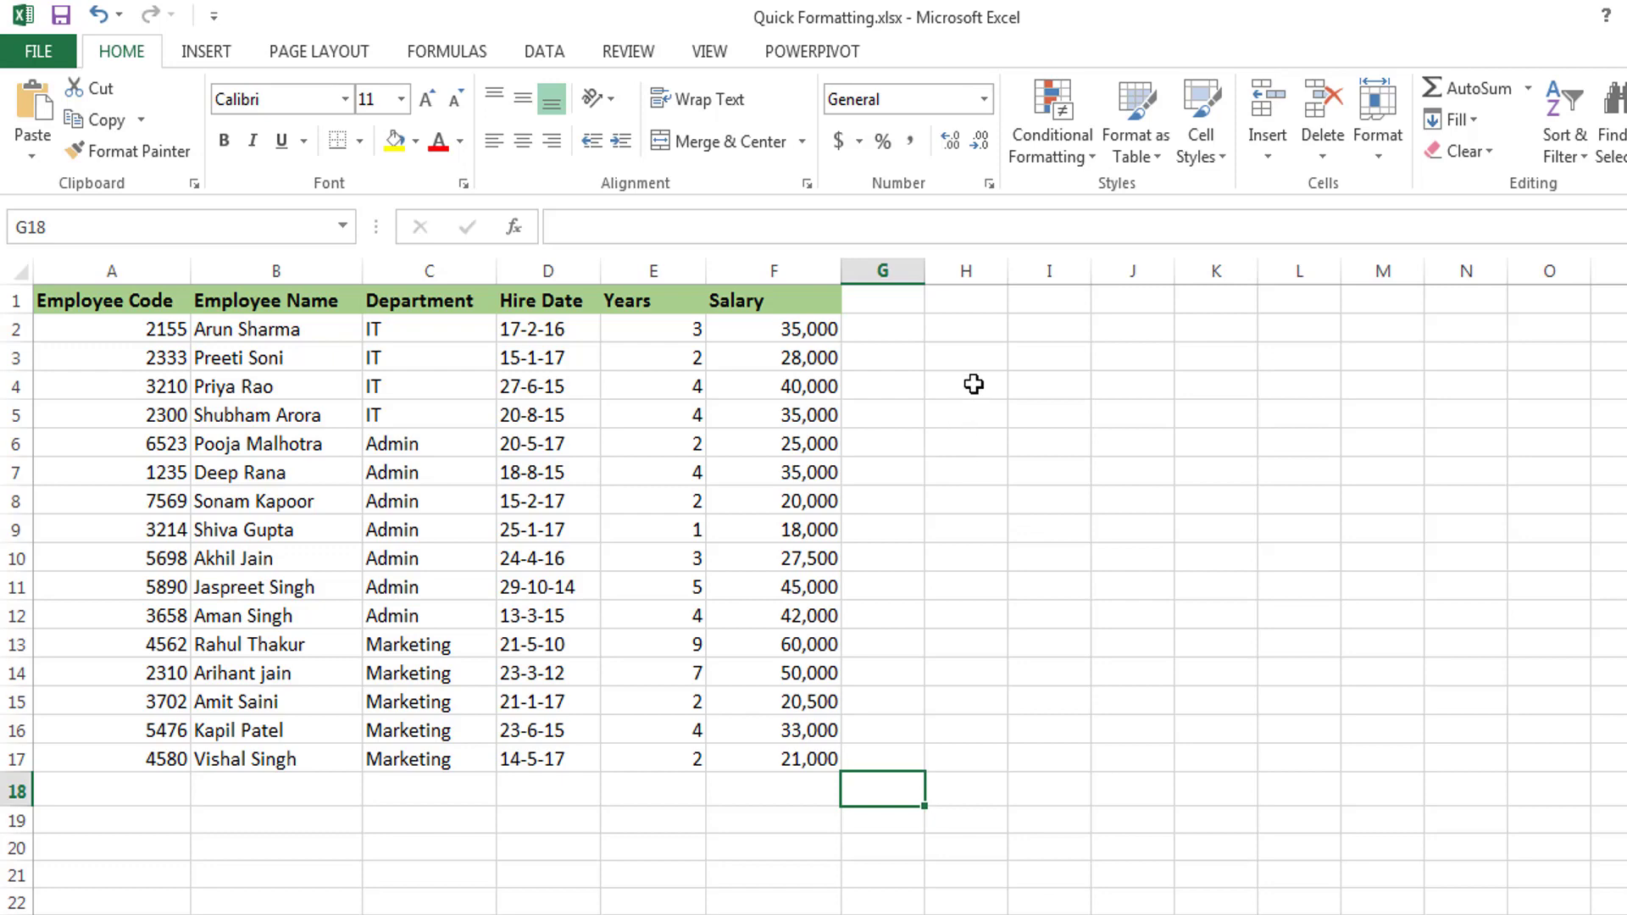
- Select the whole of column H, switch the selection to the whole of column K, and clear it
left_click(970, 263)
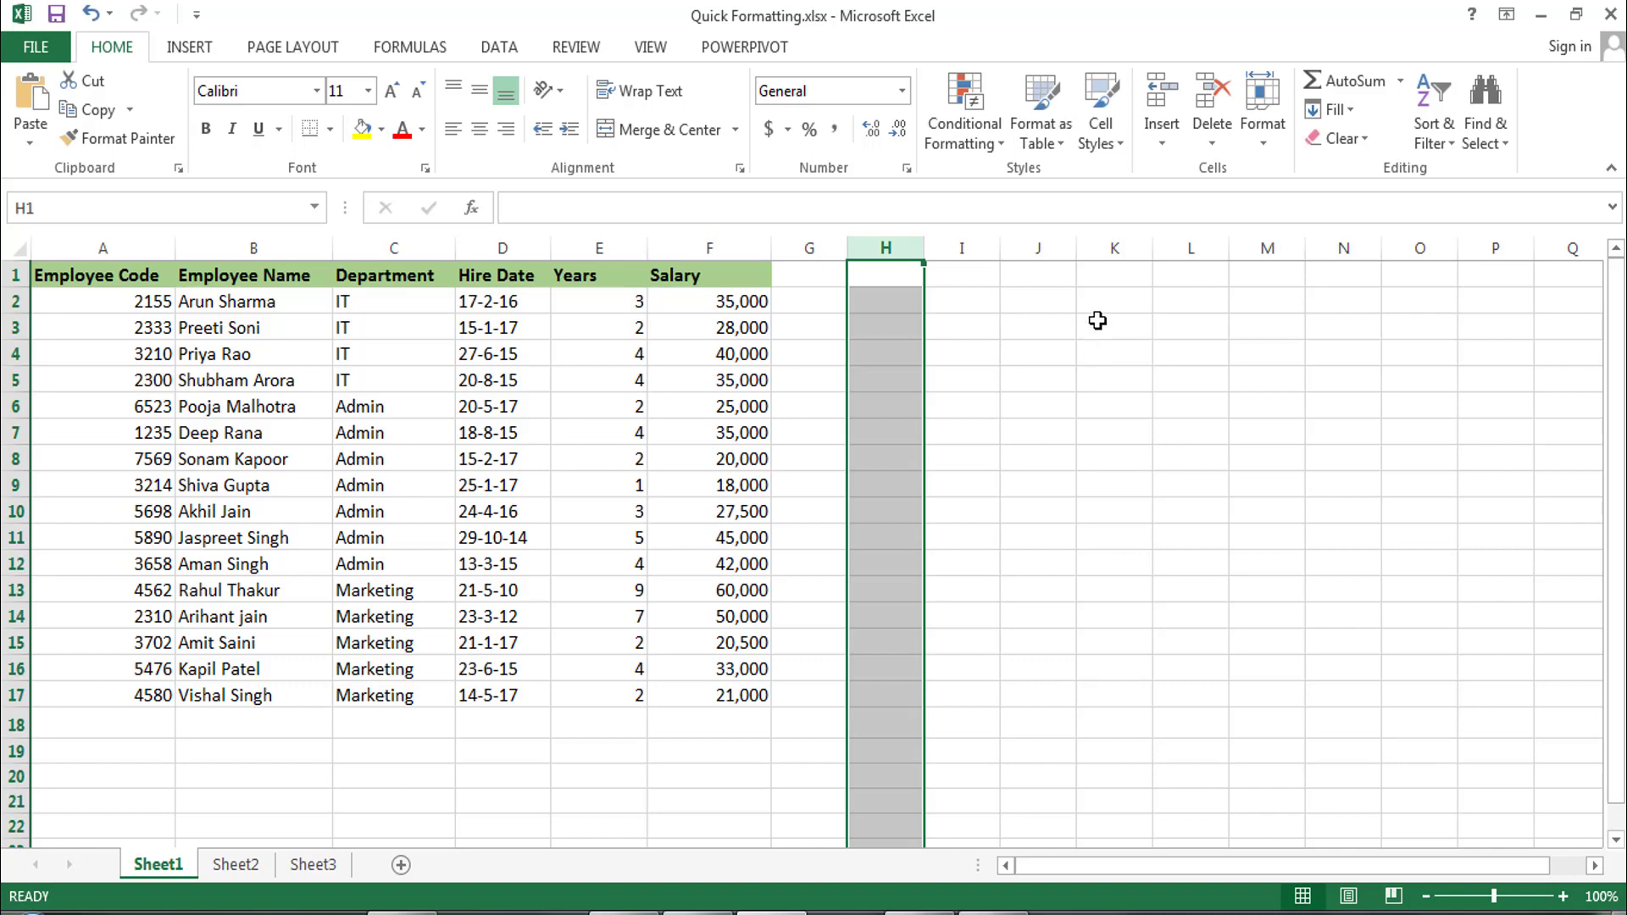
left_click(1098, 243)
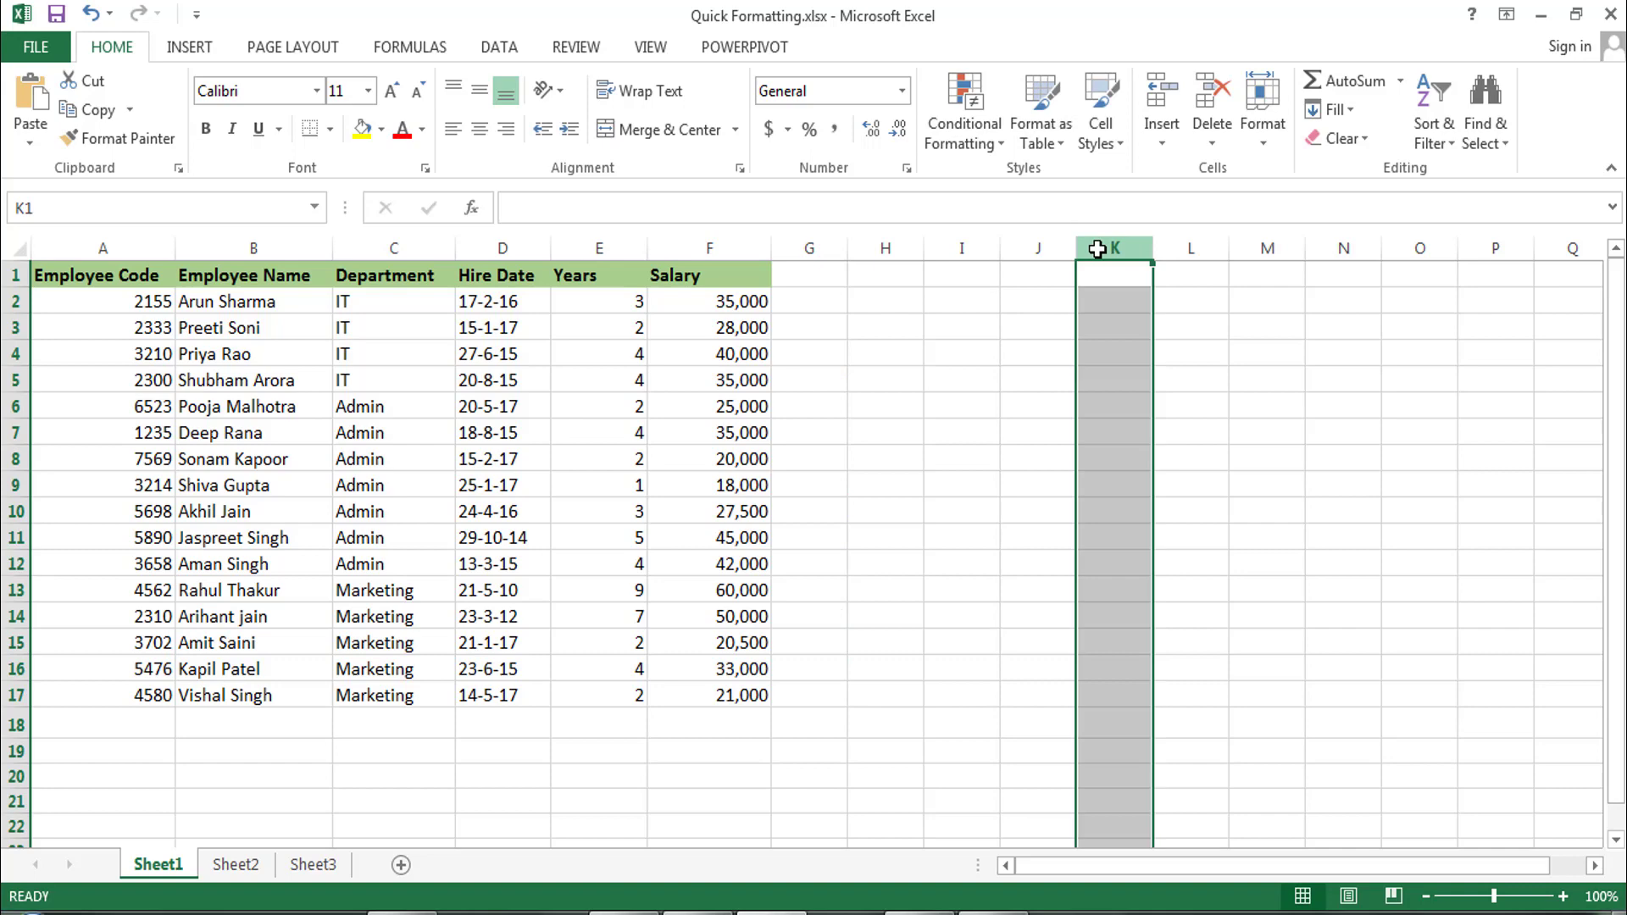
left_click(1039, 589)
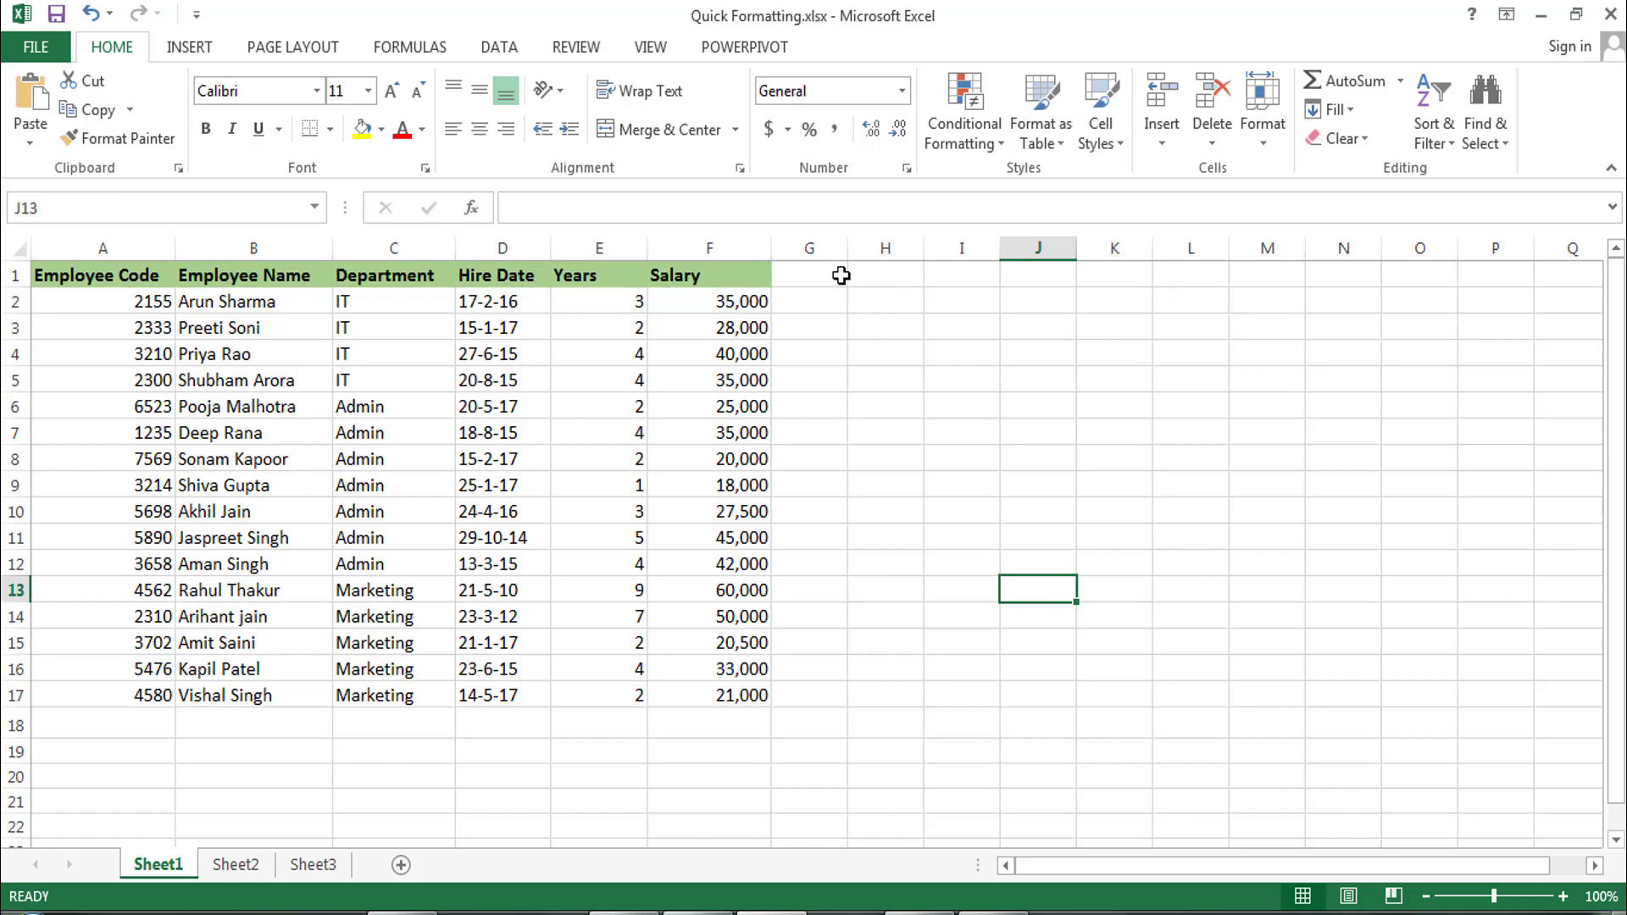
- Select the adjacent whole columns G through O starting from column G, and clear the selection
left_click(822, 247)
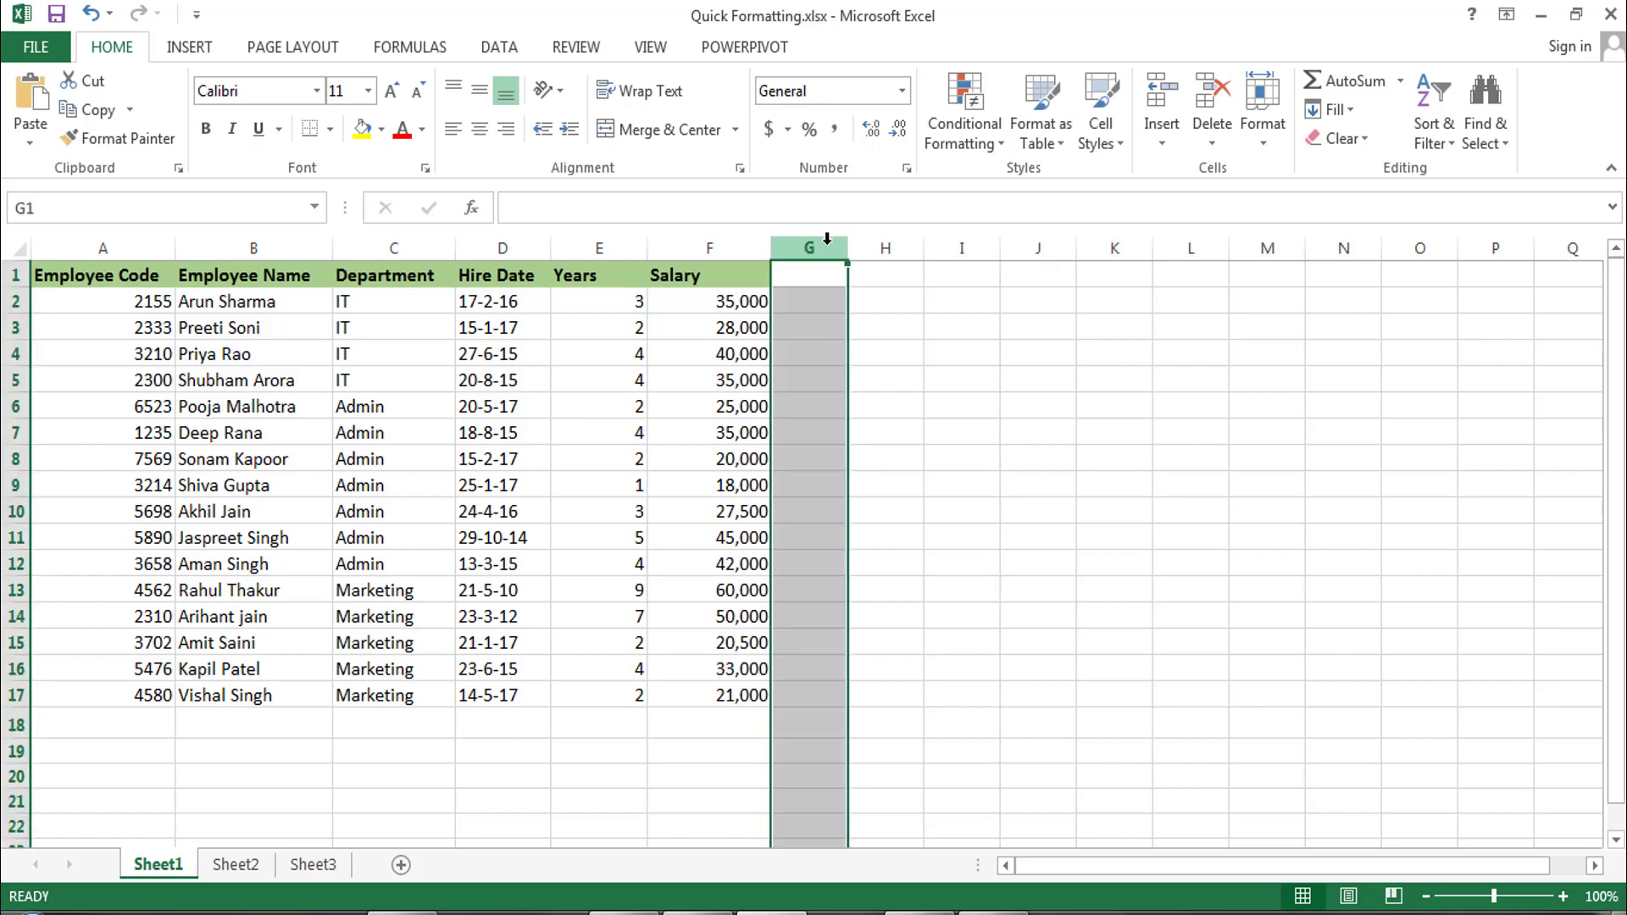
left_click_drag(827, 244, 1403, 249)
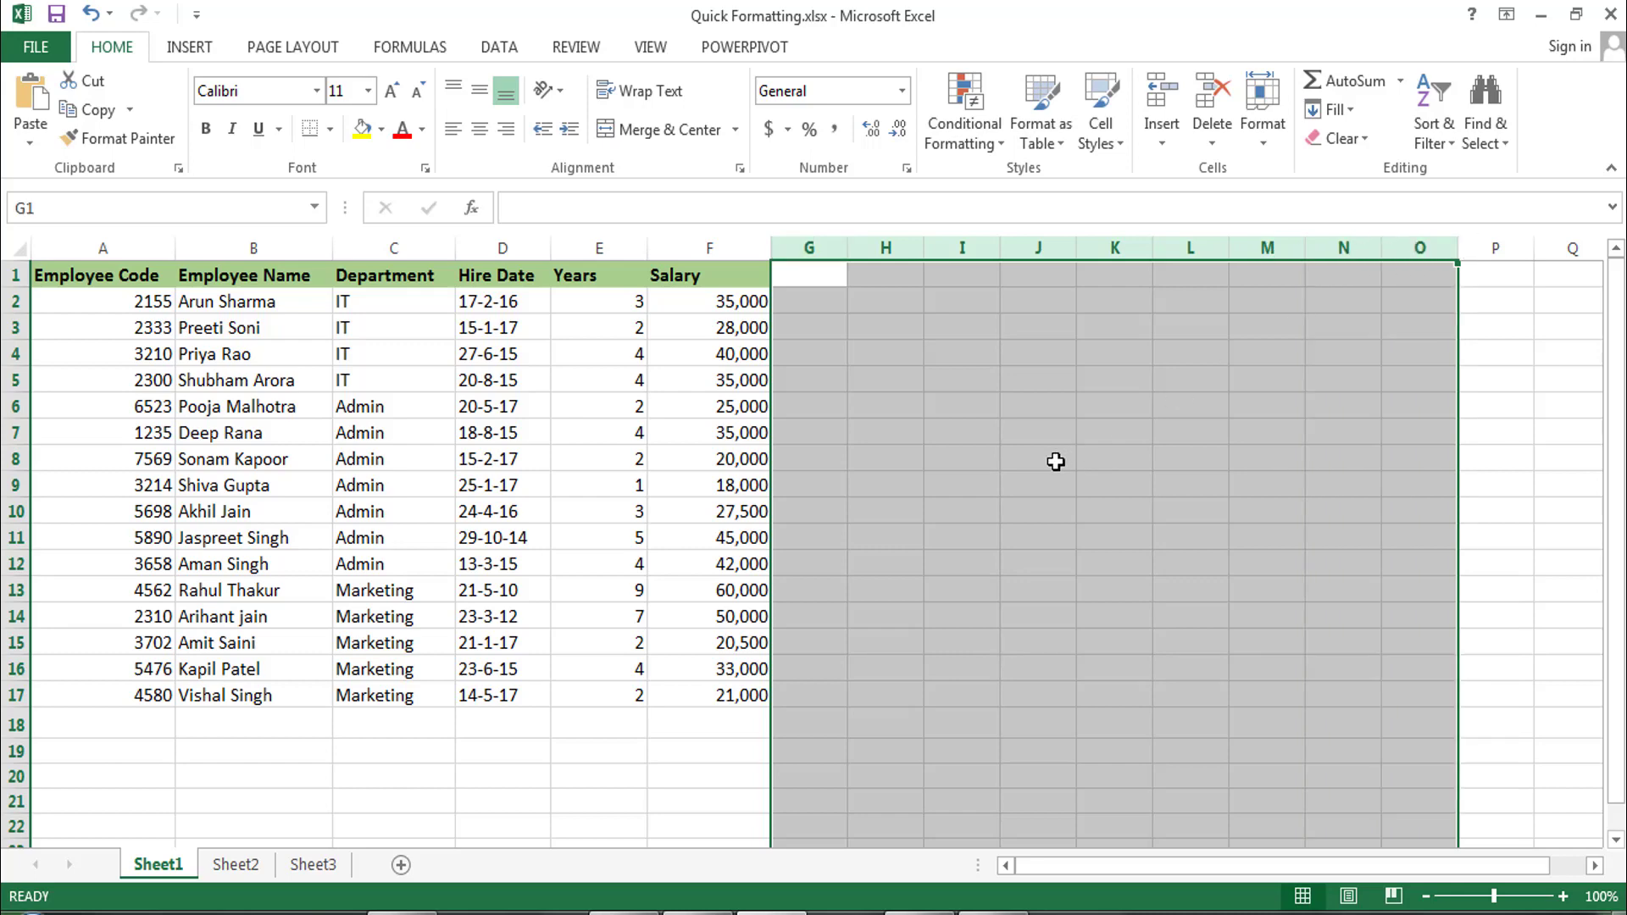
left_click(1002, 484)
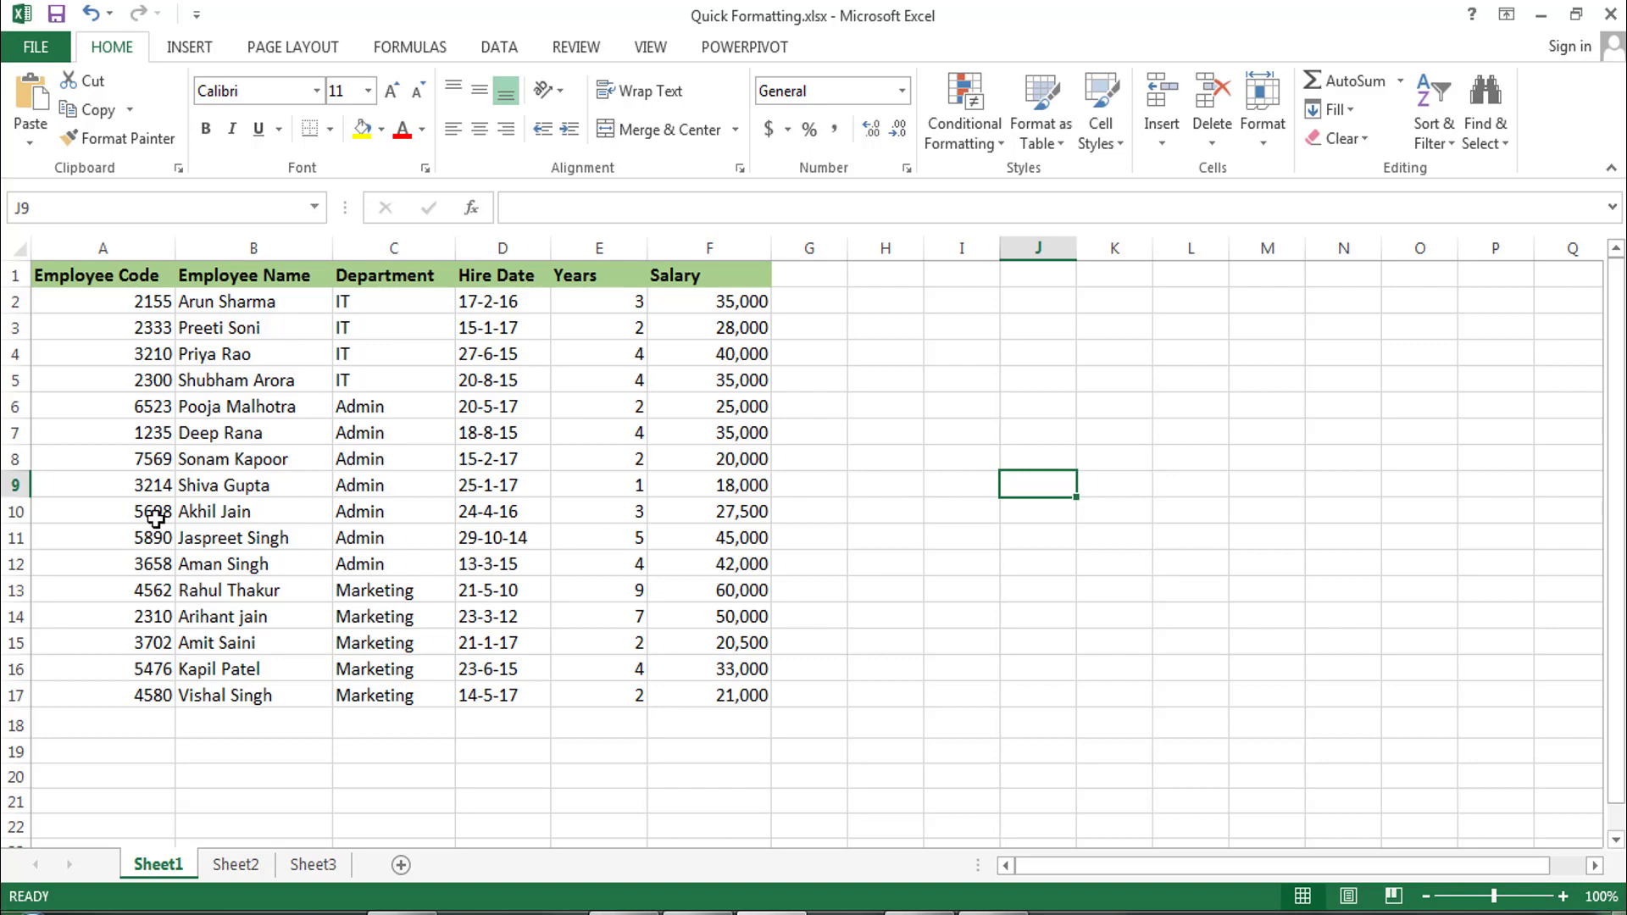
- Select the whole of row 9, extend the selection over rows 9 through 17, and clear it
left_click(12, 485)
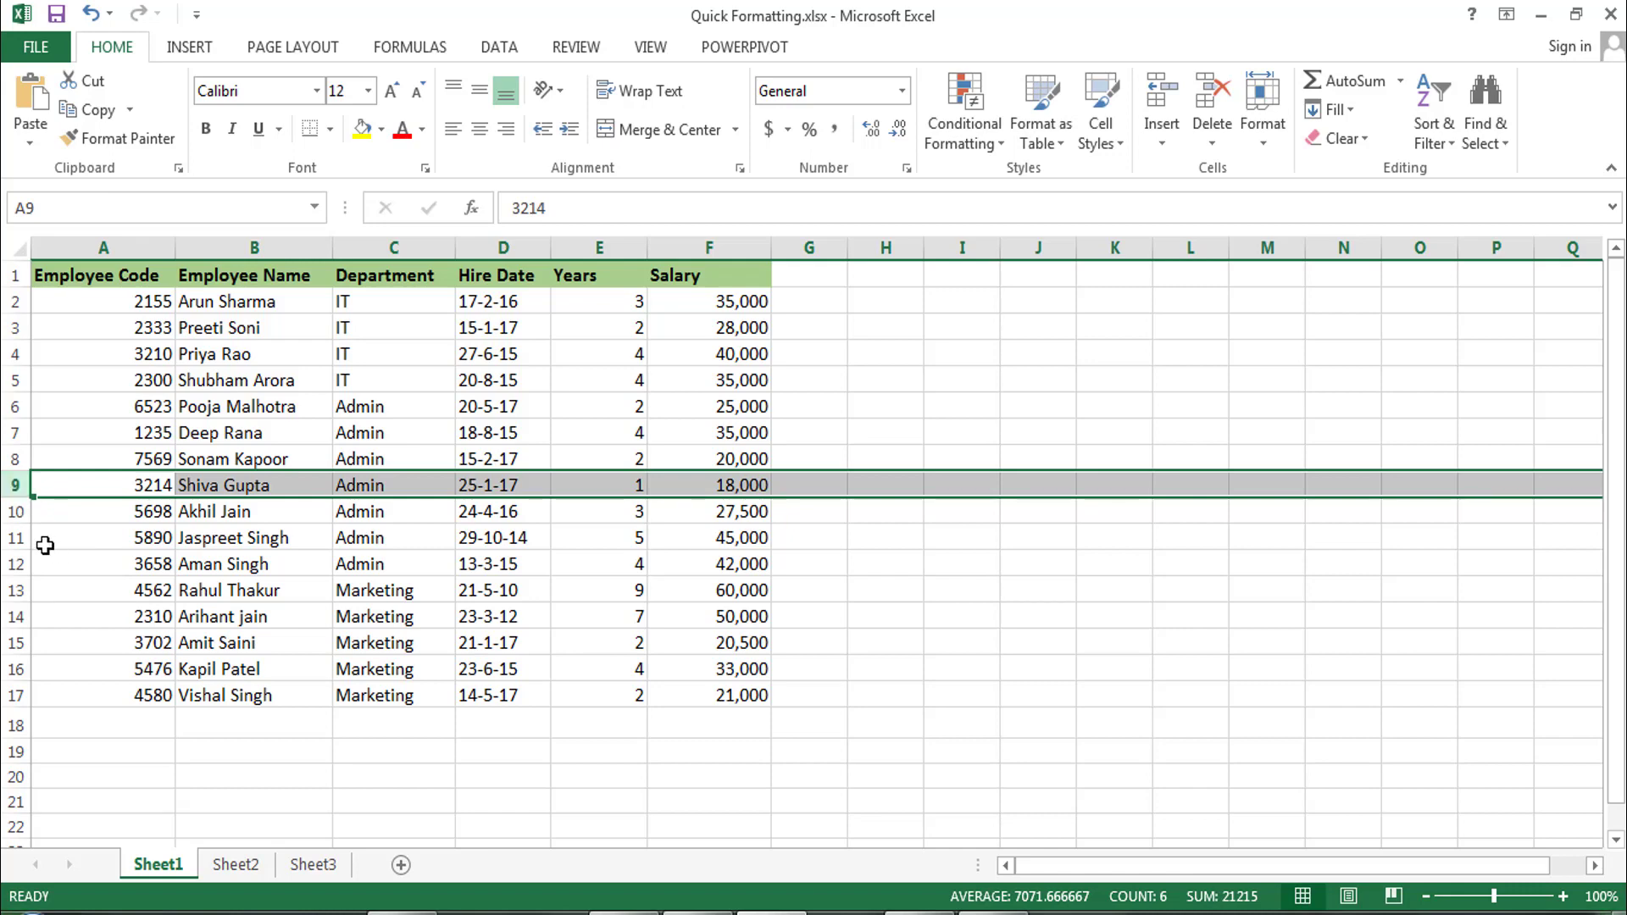
left_click(4, 484)
left_click_drag(8, 484, 6, 695)
left_click(894, 719)
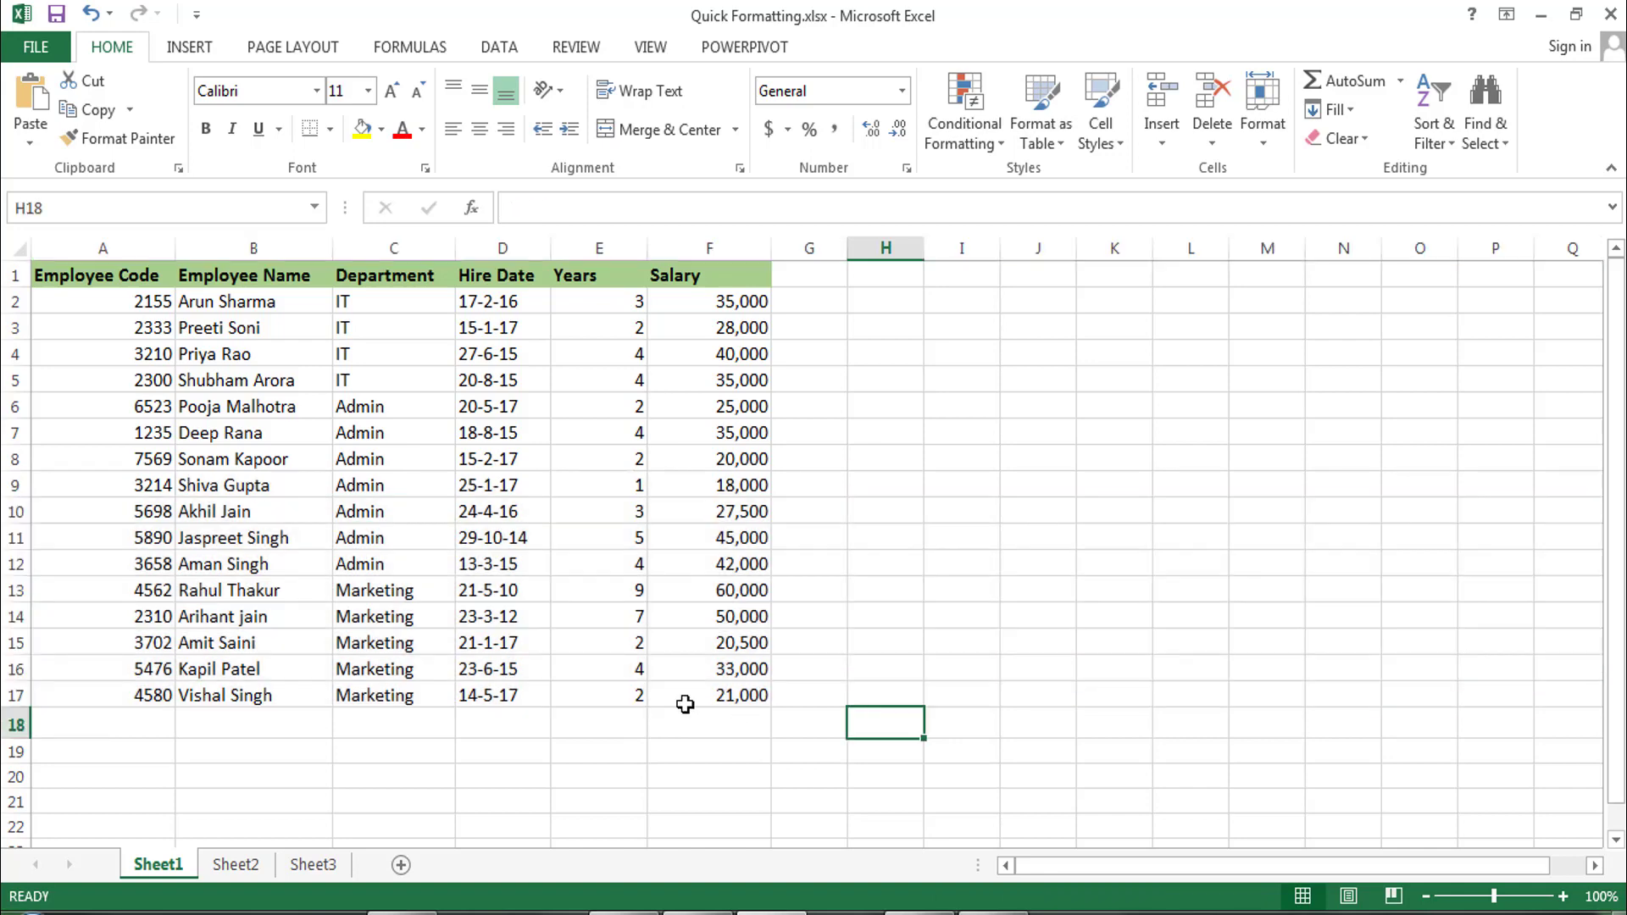
- On Sheet2, select the cell range B4:N21 around the two rectangles and the tulip picture, and clear the selection
left_click(239, 875)
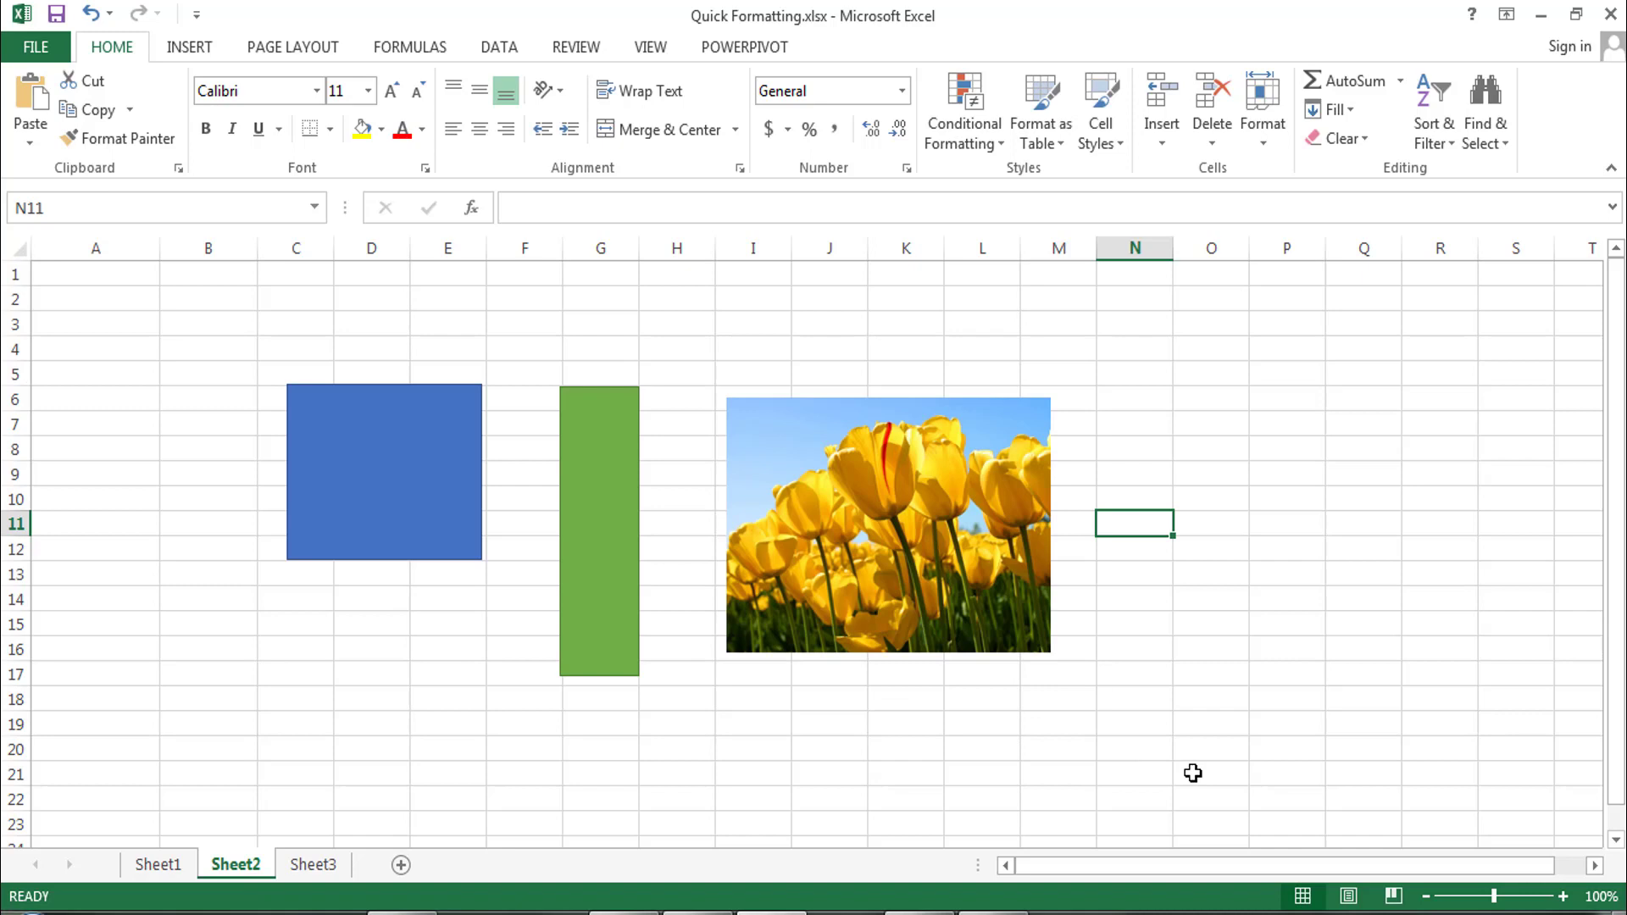
left_click_drag(233, 353, 1116, 773)
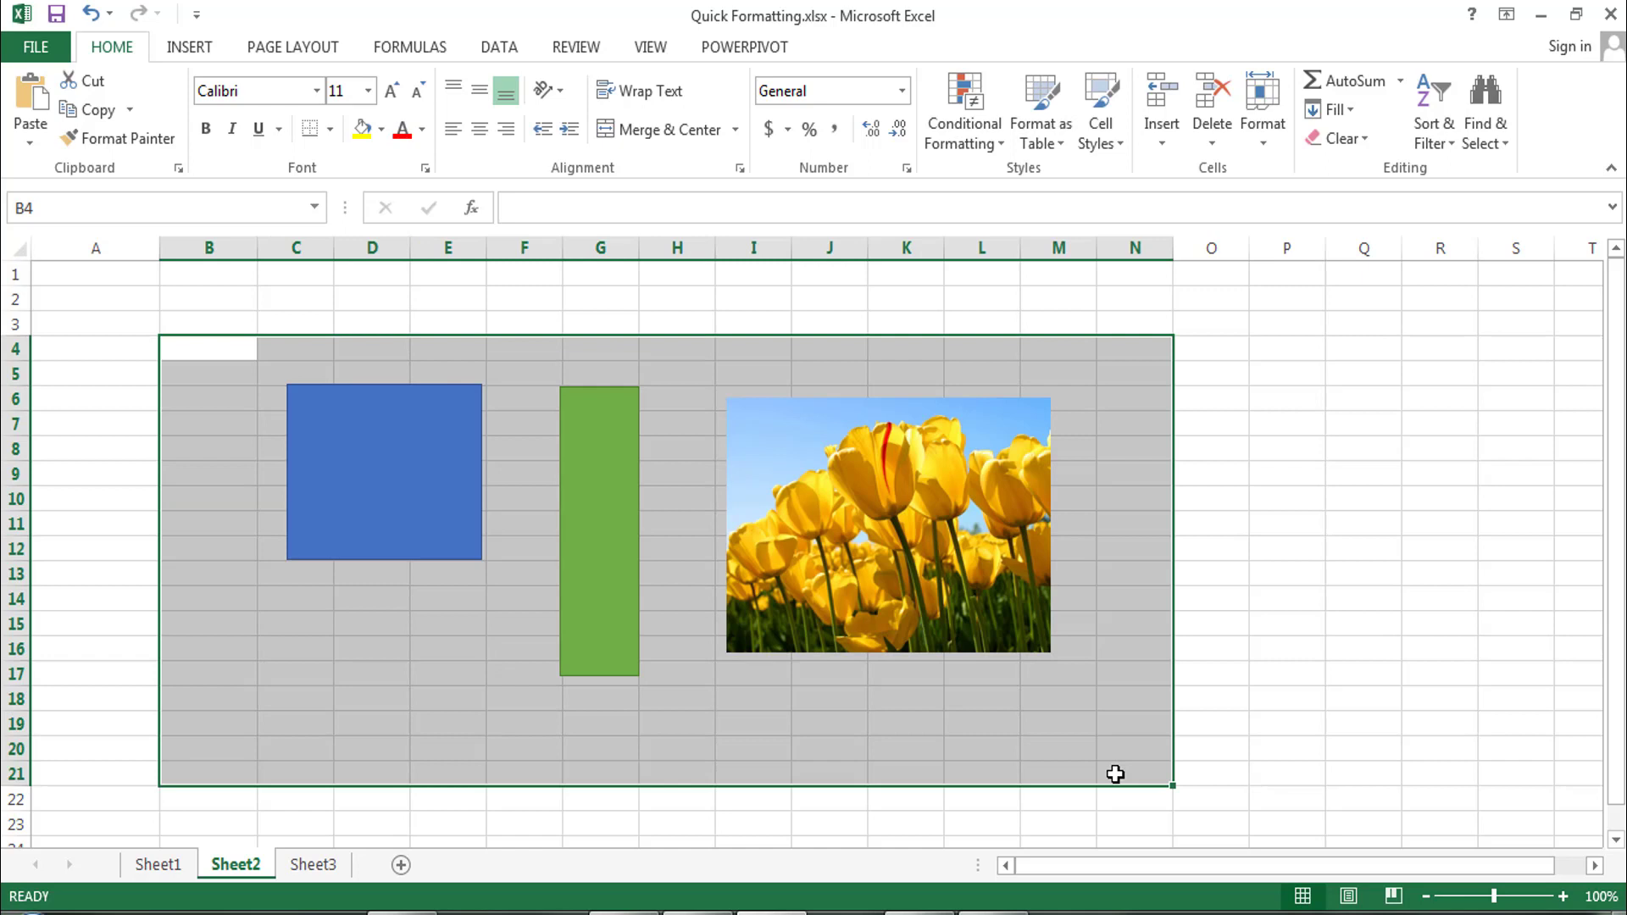
left_click(1209, 745)
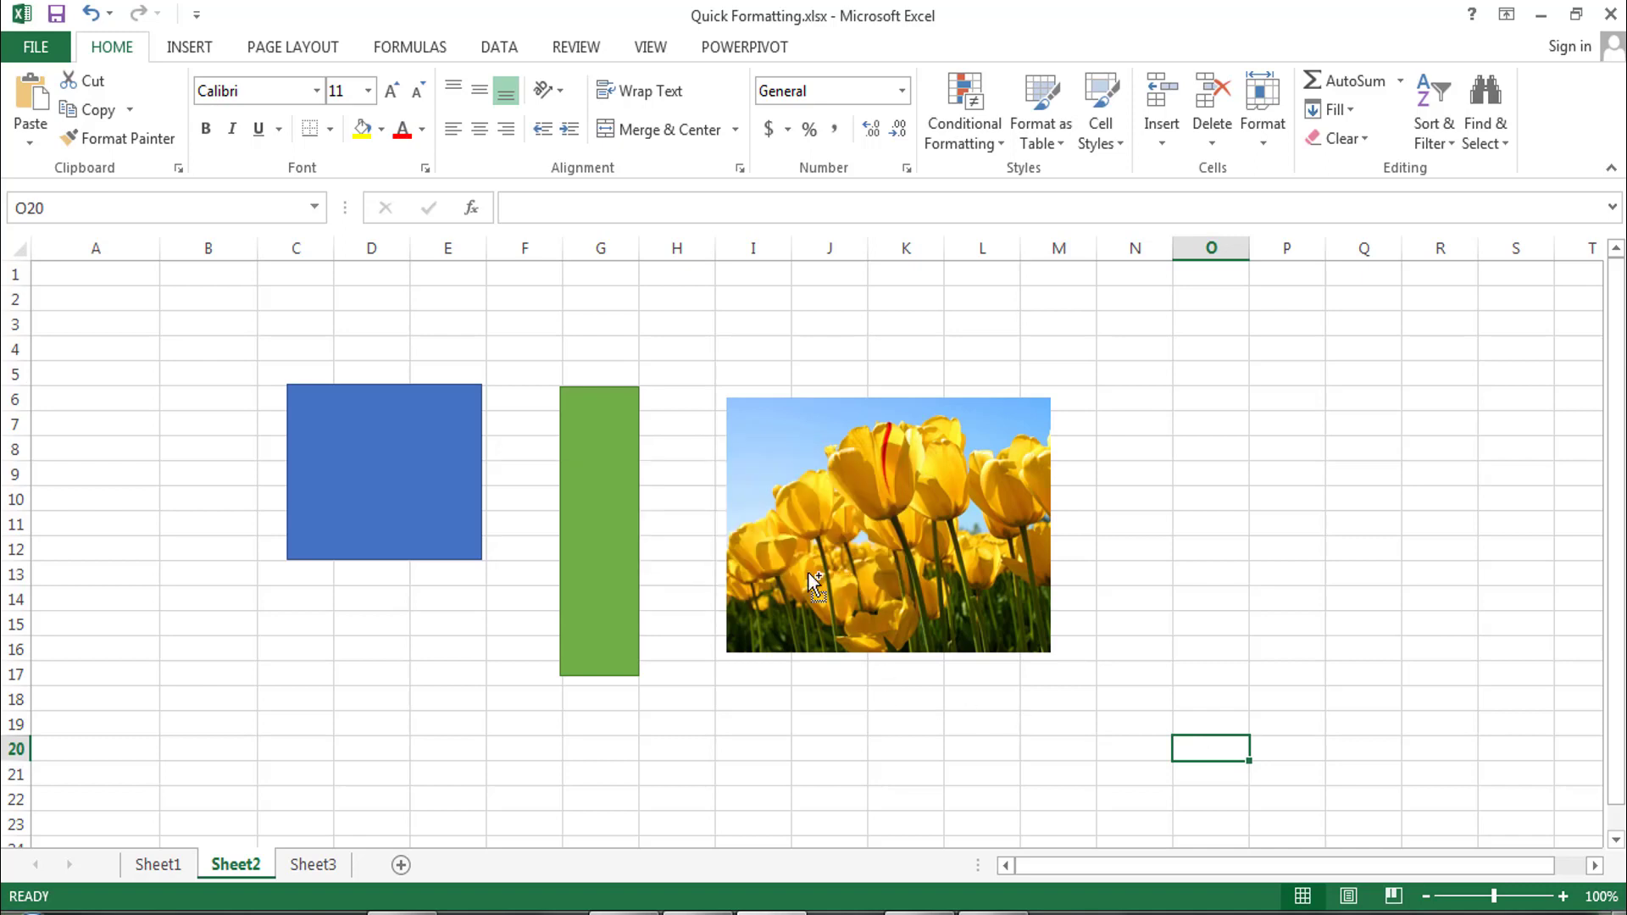
- Select the green rectangle, add the tulip picture and the blue rectangle to the selection, and deselect all three objects
left_click(610, 470)
left_click(860, 498, "ctrl")
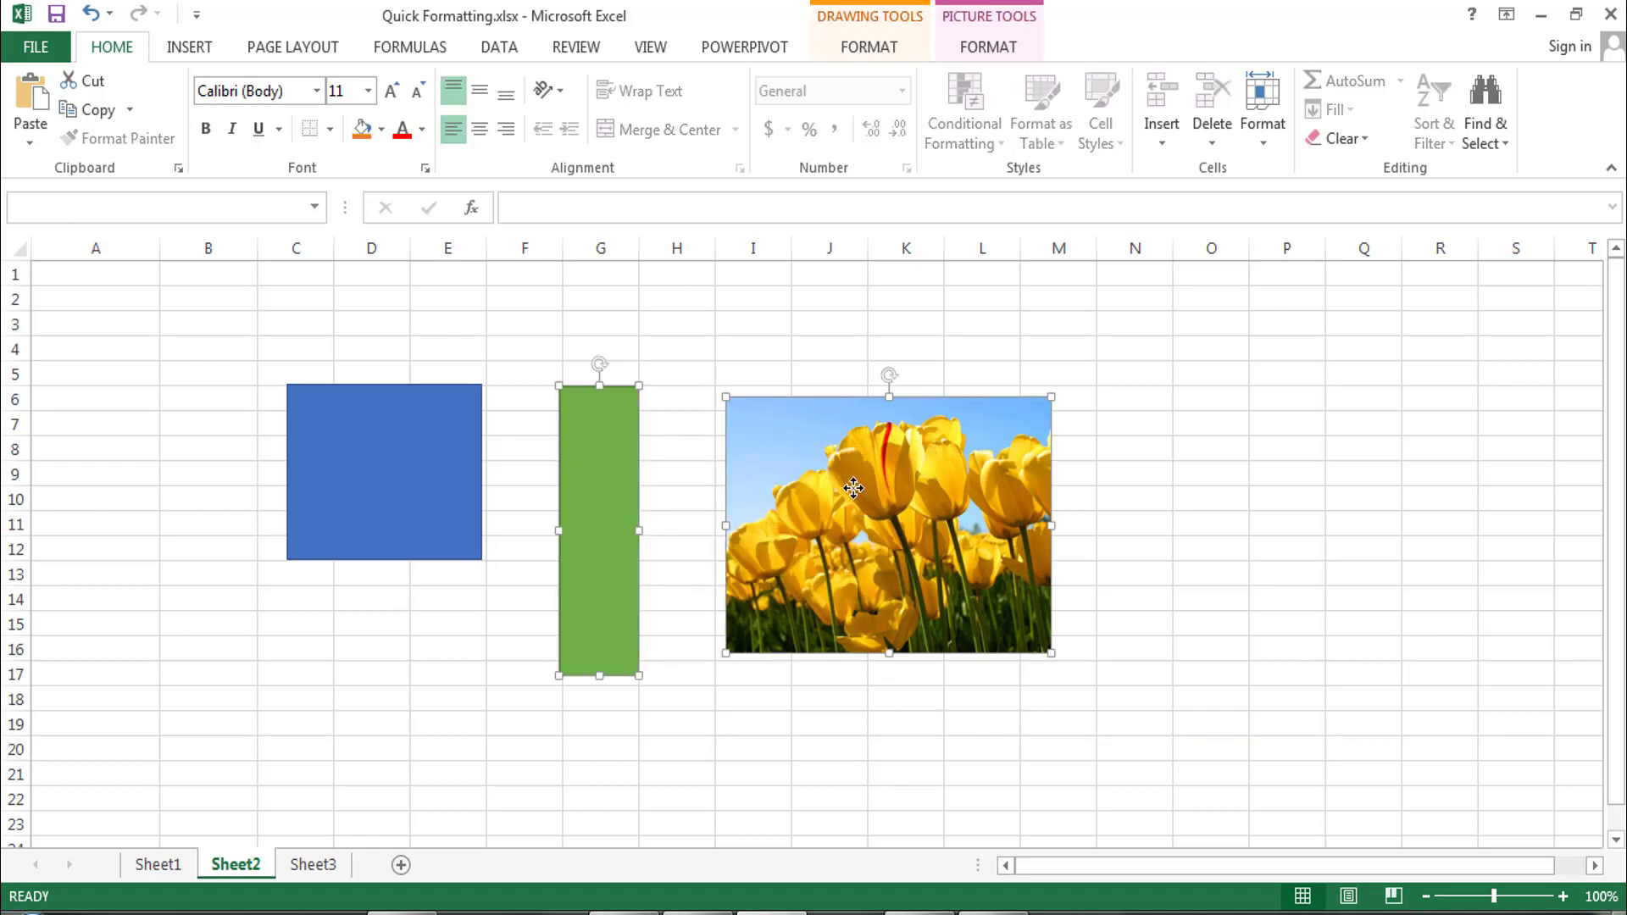
left_click(367, 412, "ctrl")
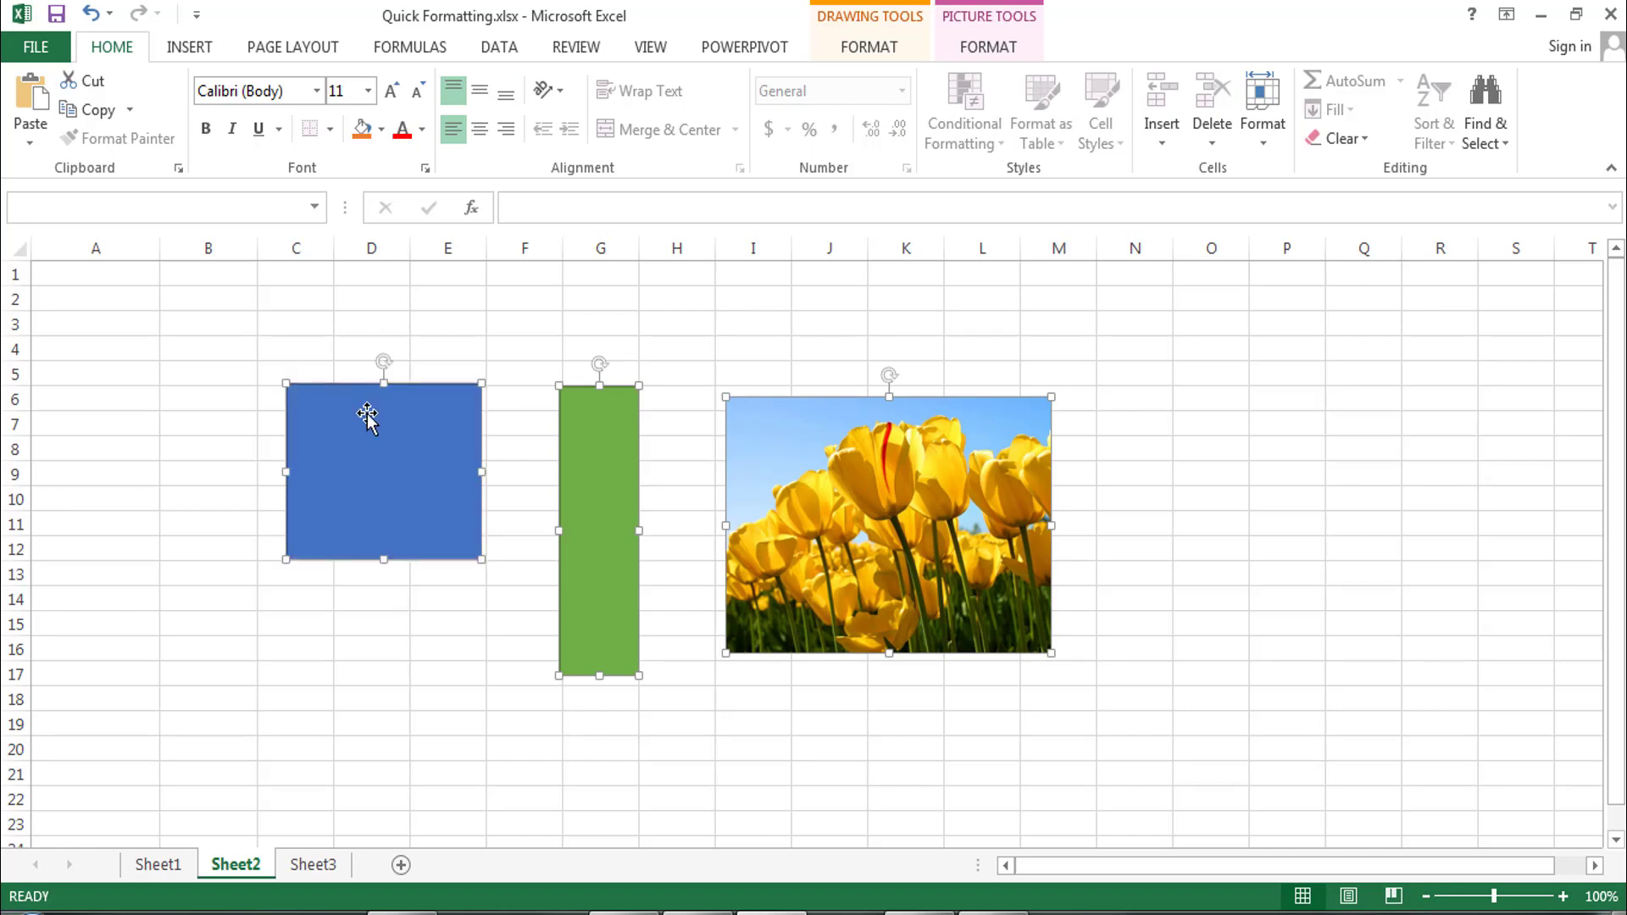
left_click(415, 626)
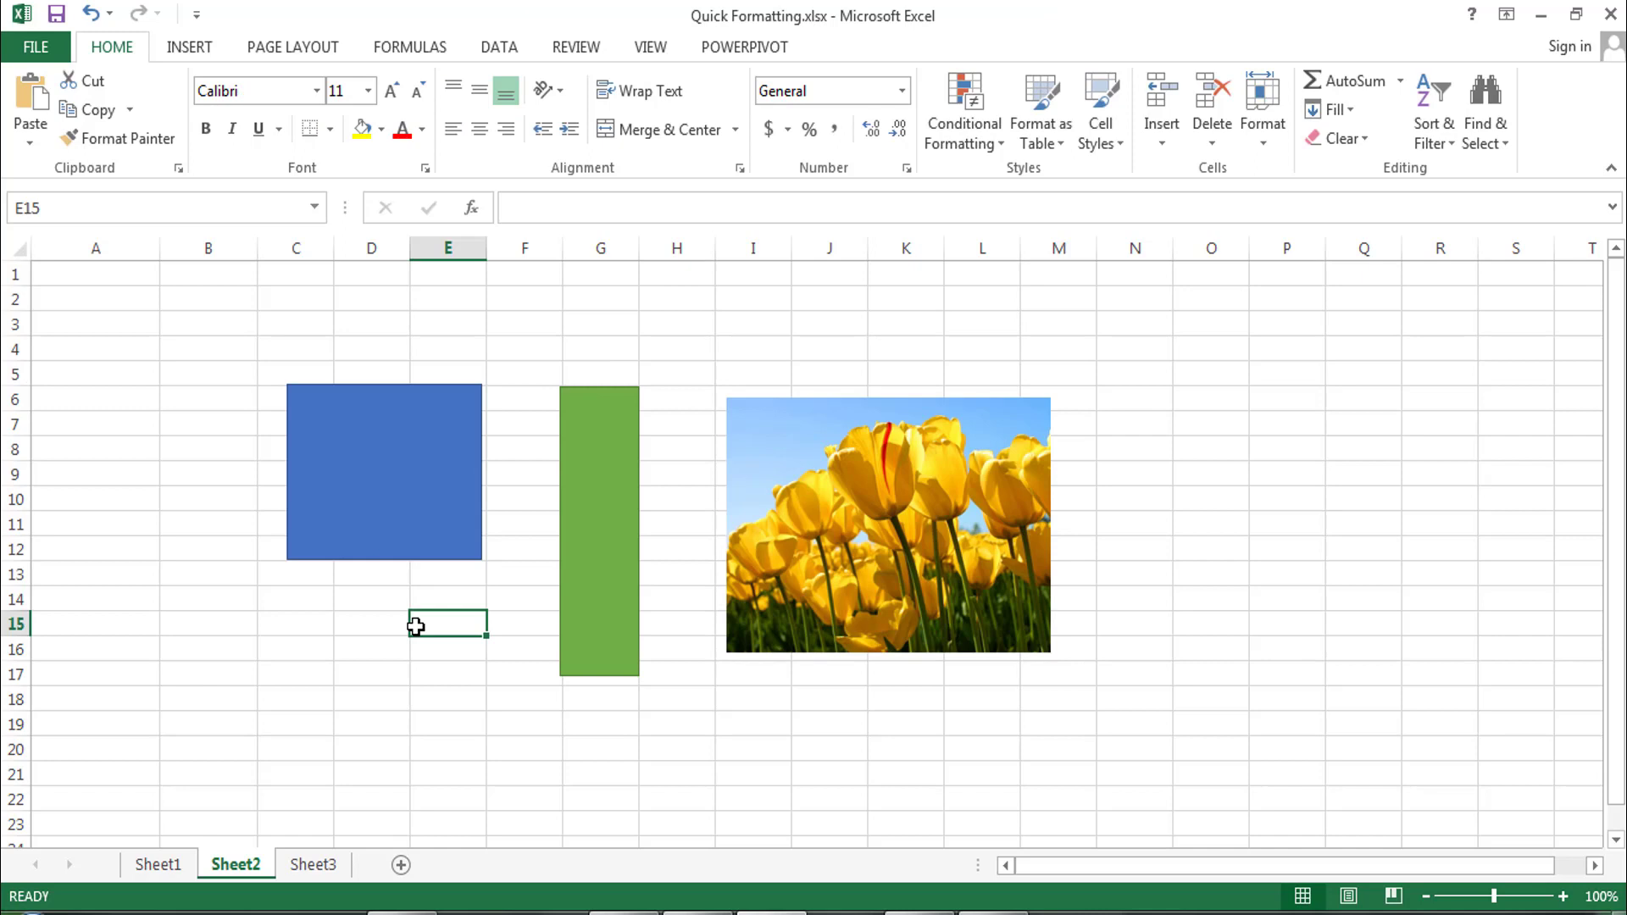
- Select all three objects together starting with the blue rectangle, deselect them, and return to Sheet1
left_click(411, 491)
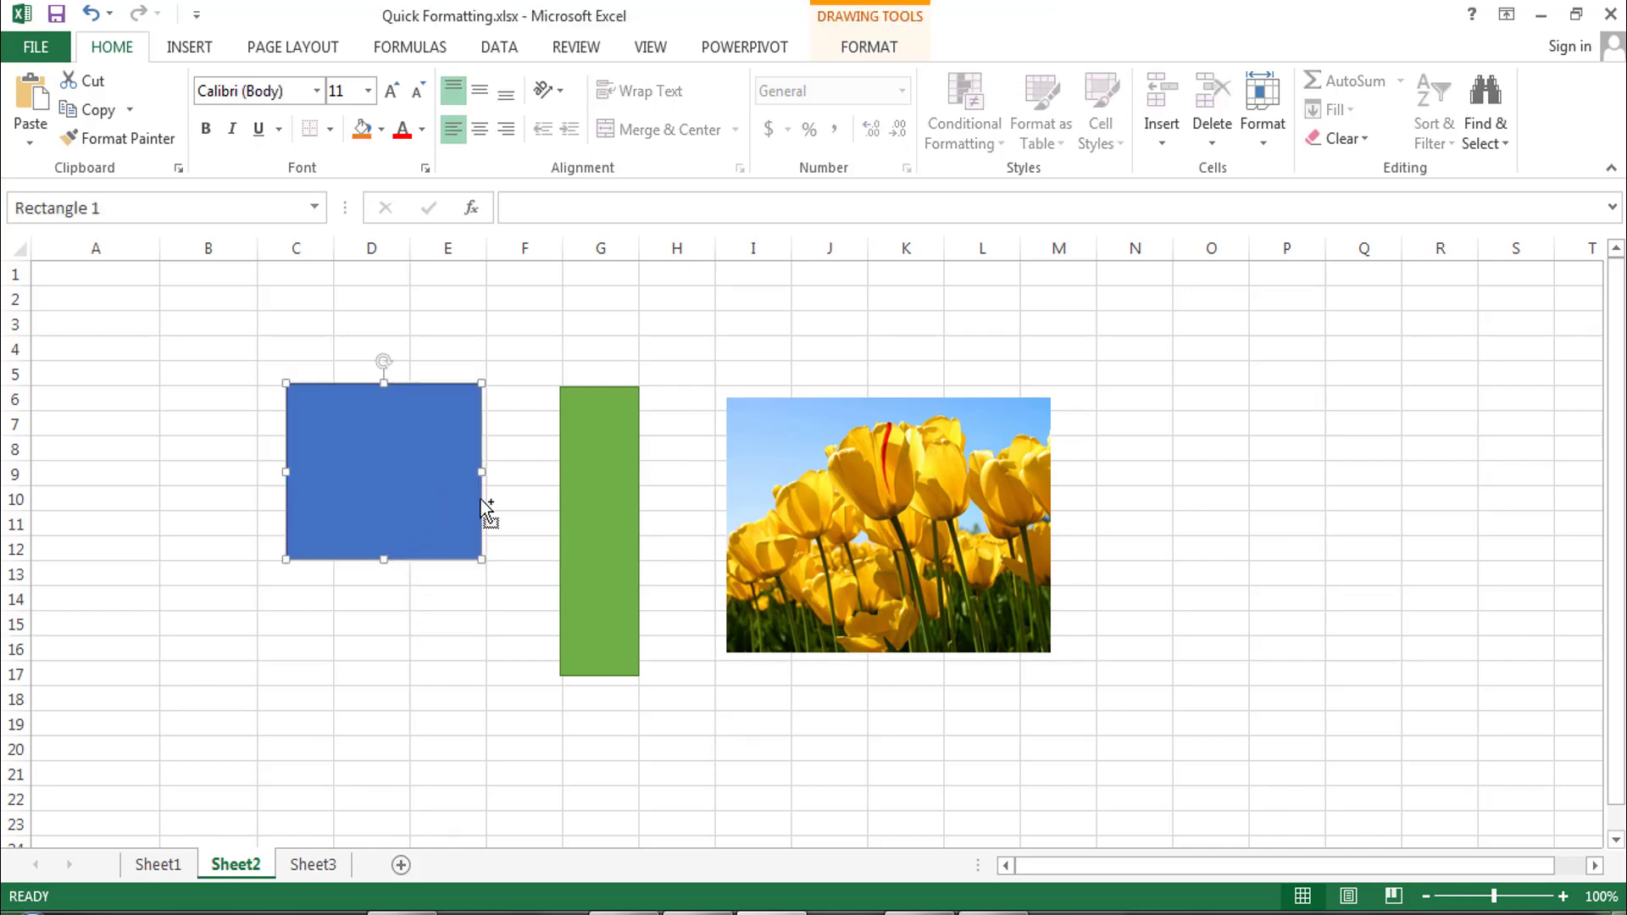
left_click(606, 495, "ctrl")
left_click(784, 515, "ctrl")
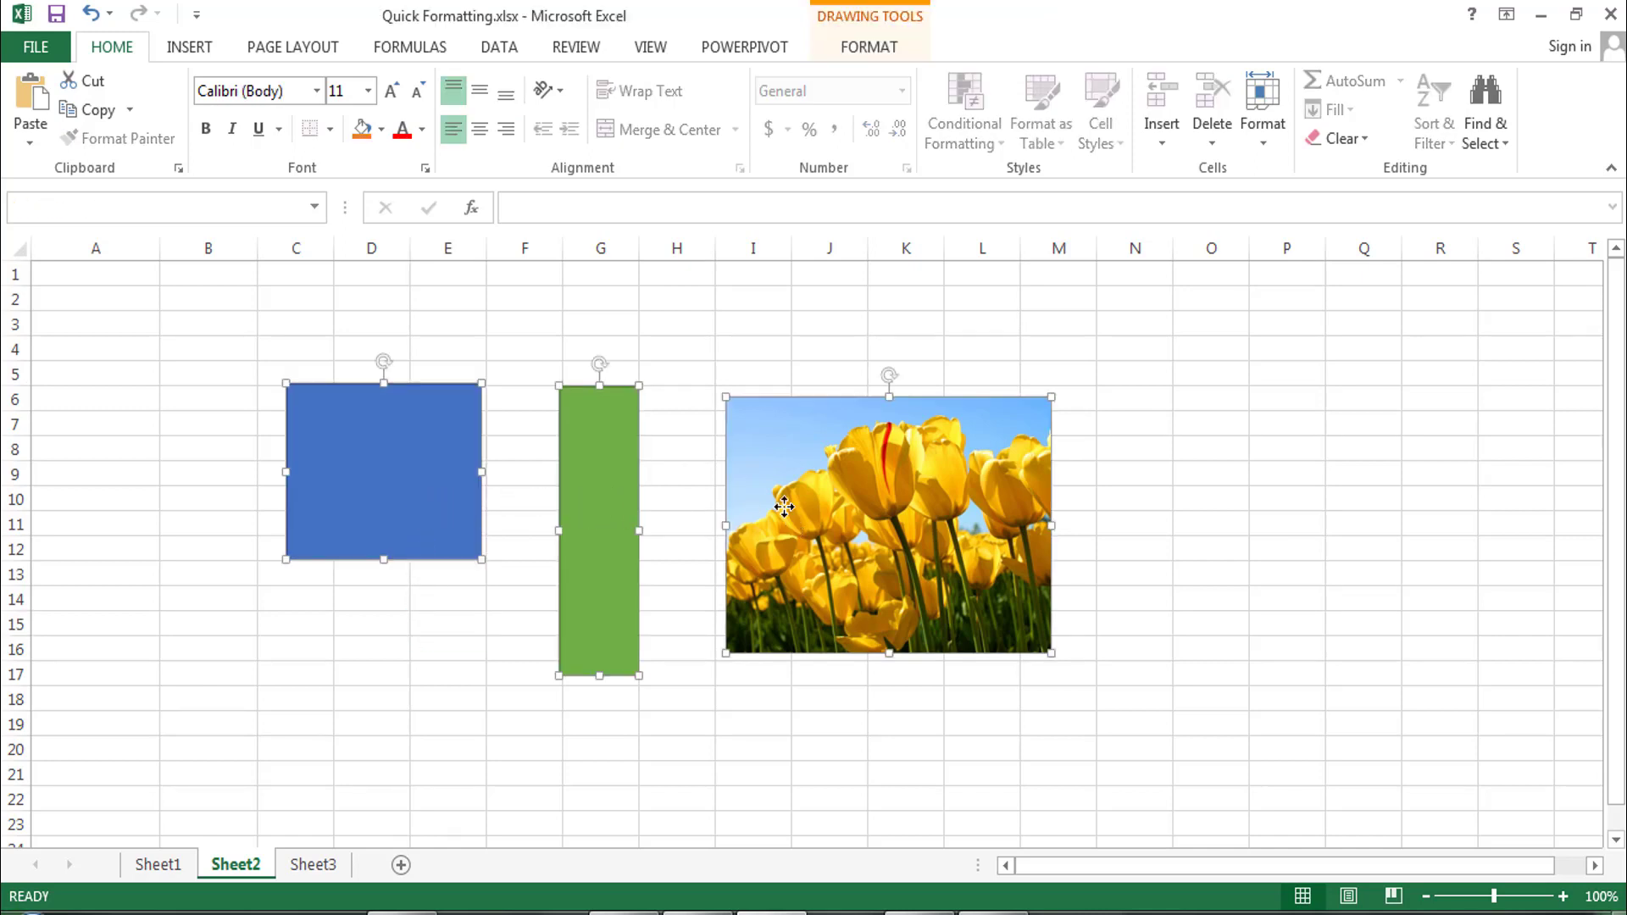
left_click(983, 725)
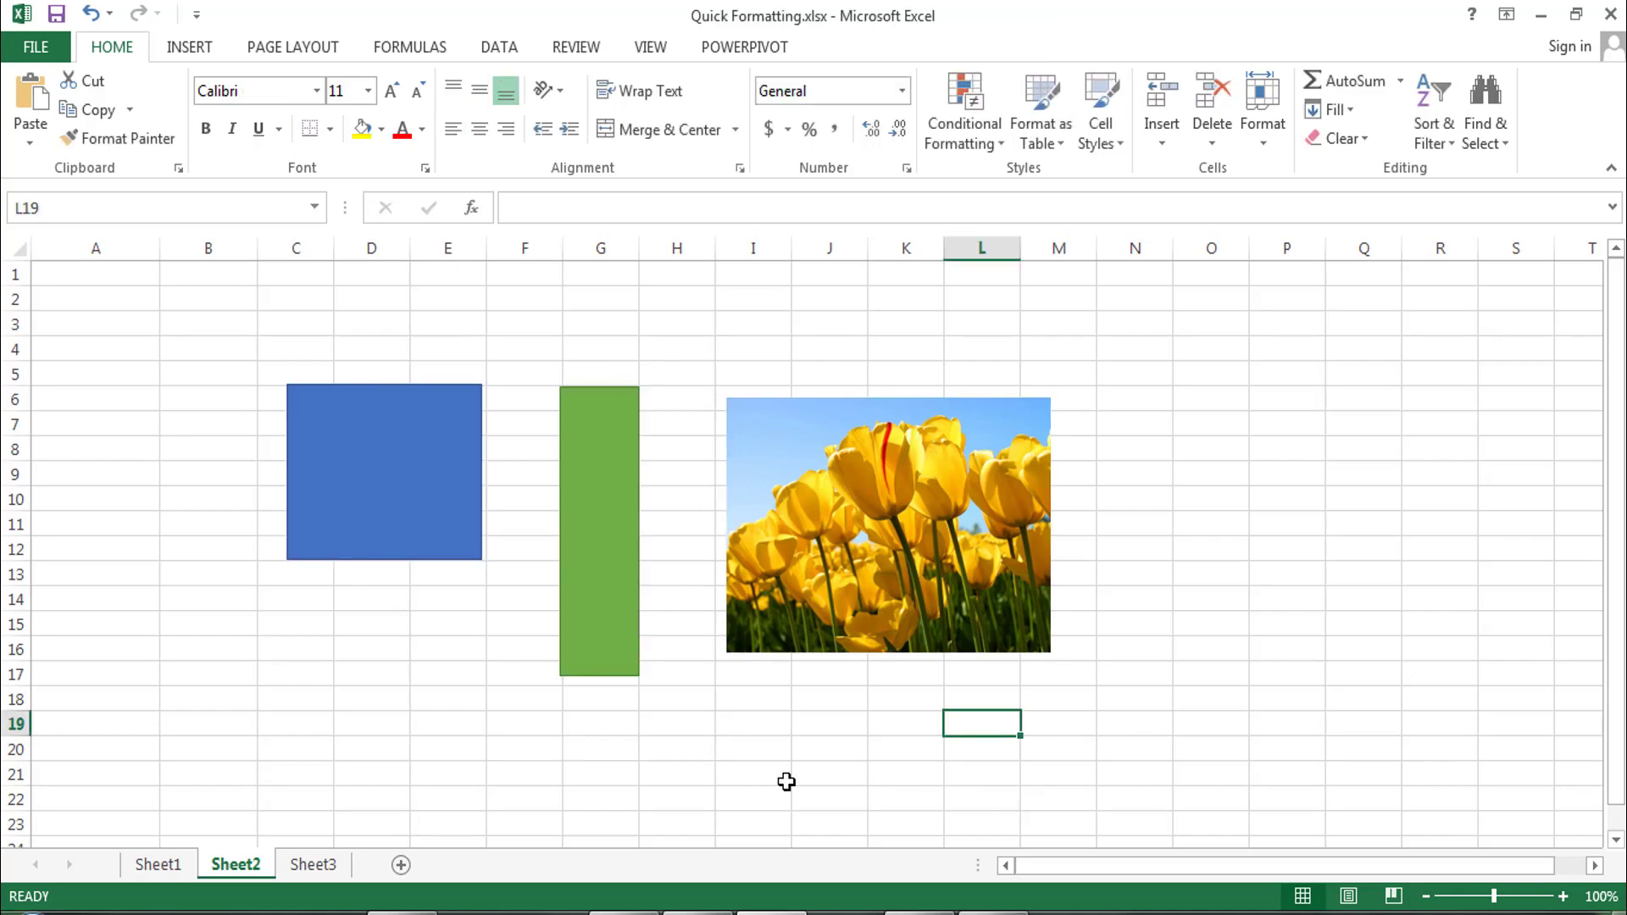
left_click(169, 864)
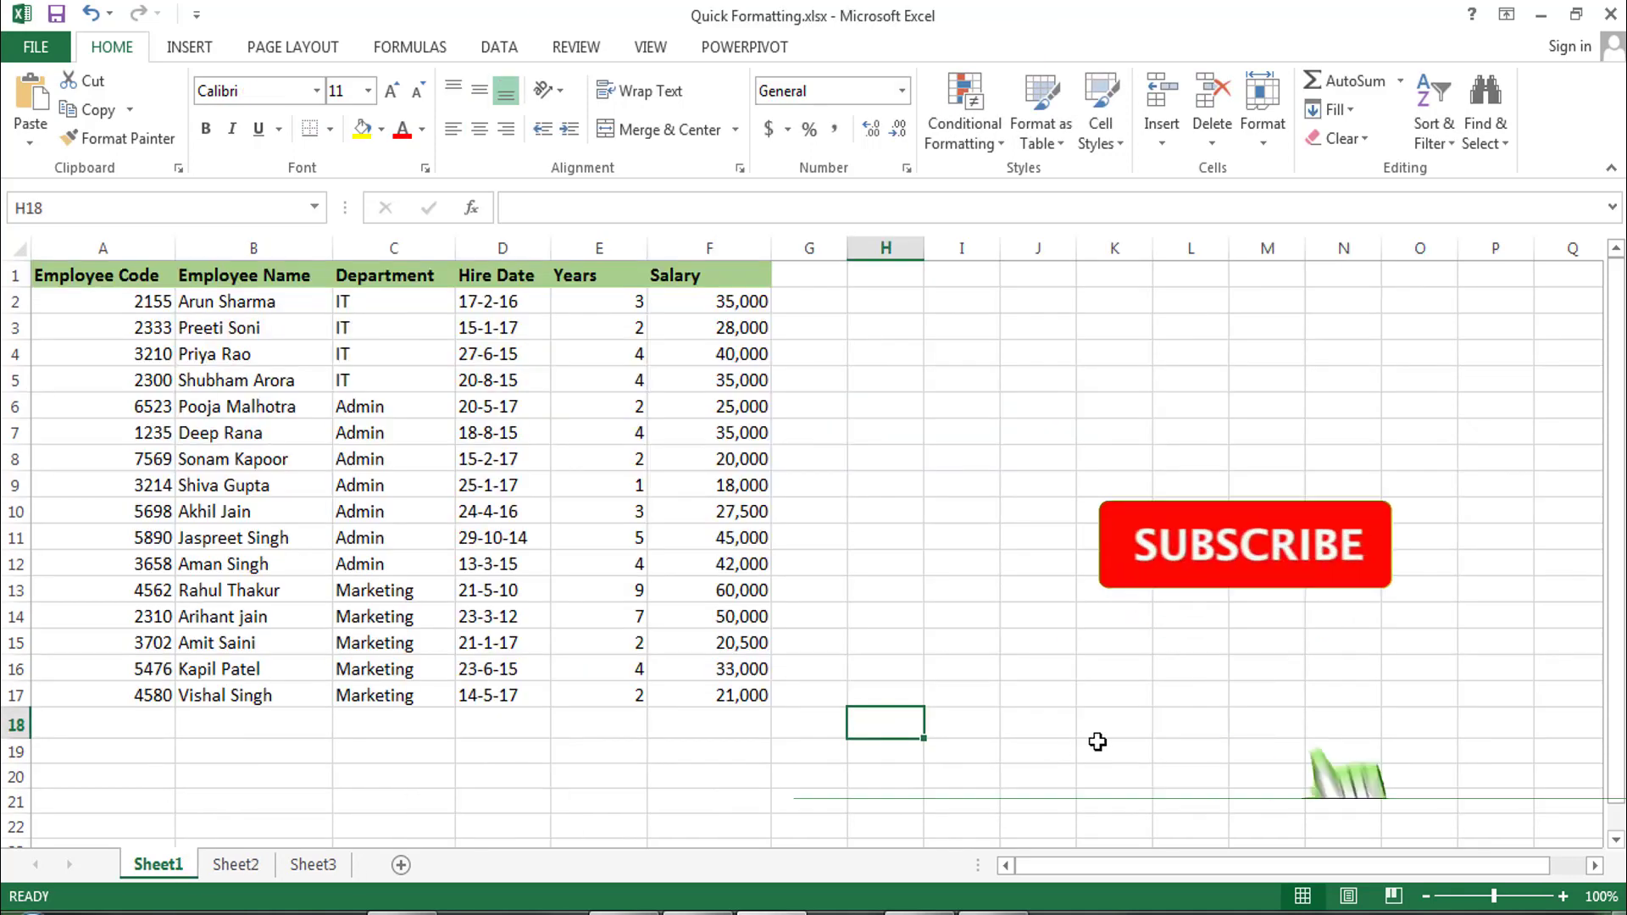